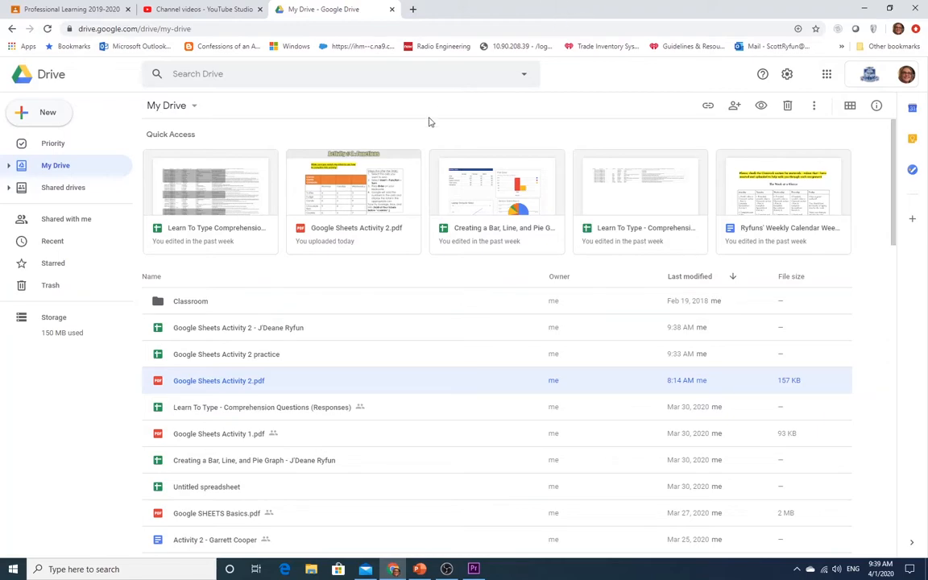
pyautogui.click(32, 123)
pyautogui.click(29, 114)
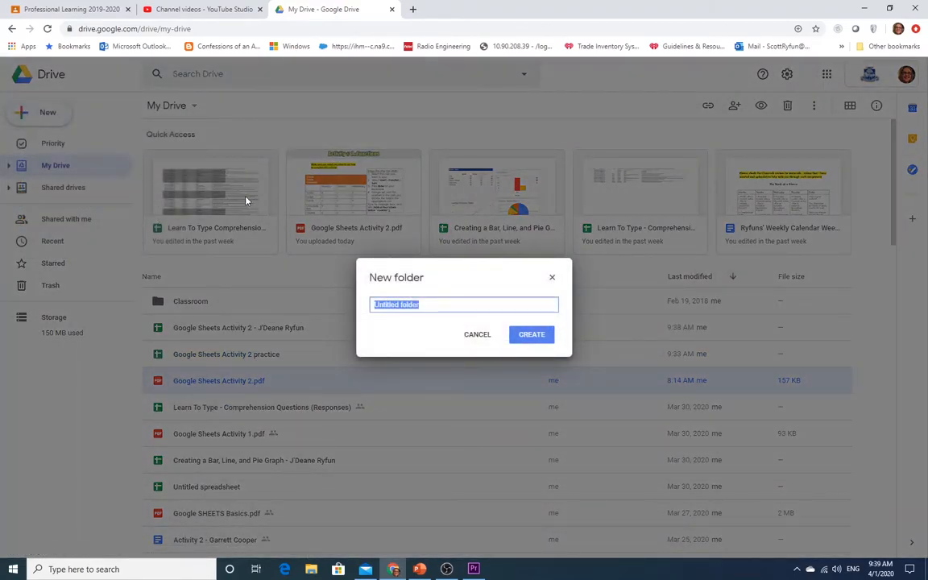
pyautogui.click(463, 335)
# - Create a blank Google Sheets spreadsheet and title it "Google Sheets Activity 2 - " followed by the author's full name
pyautogui.click(56, 119)
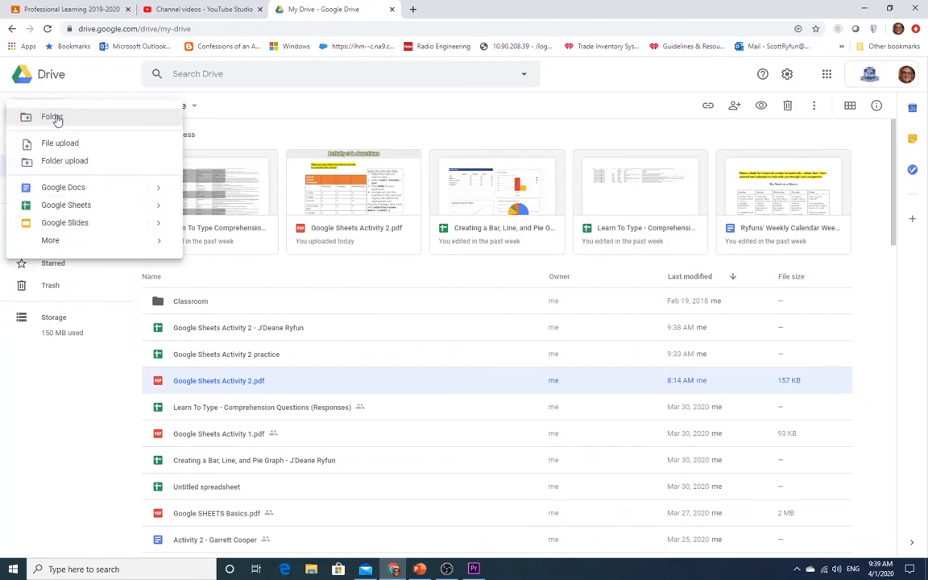
pyautogui.click(80, 207)
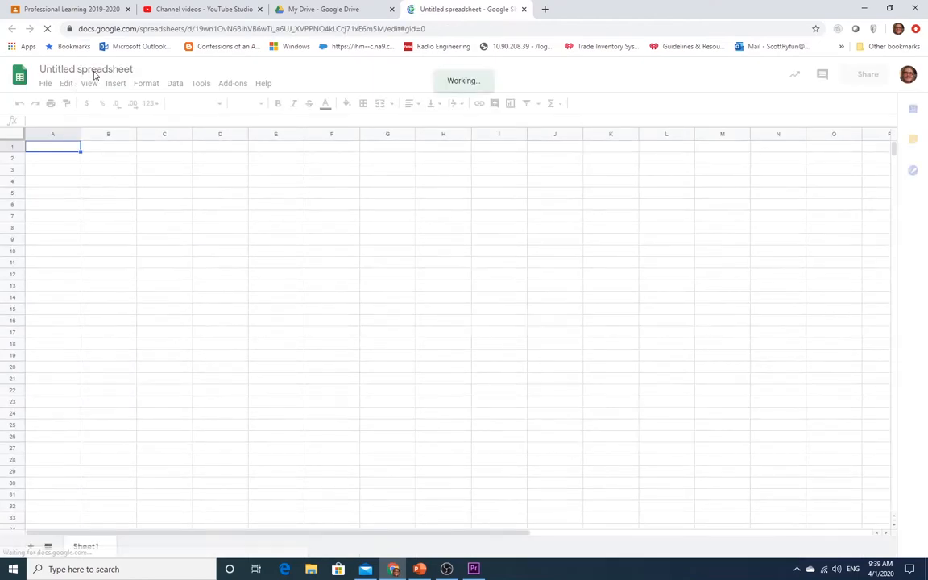
pyautogui.click(96, 69)
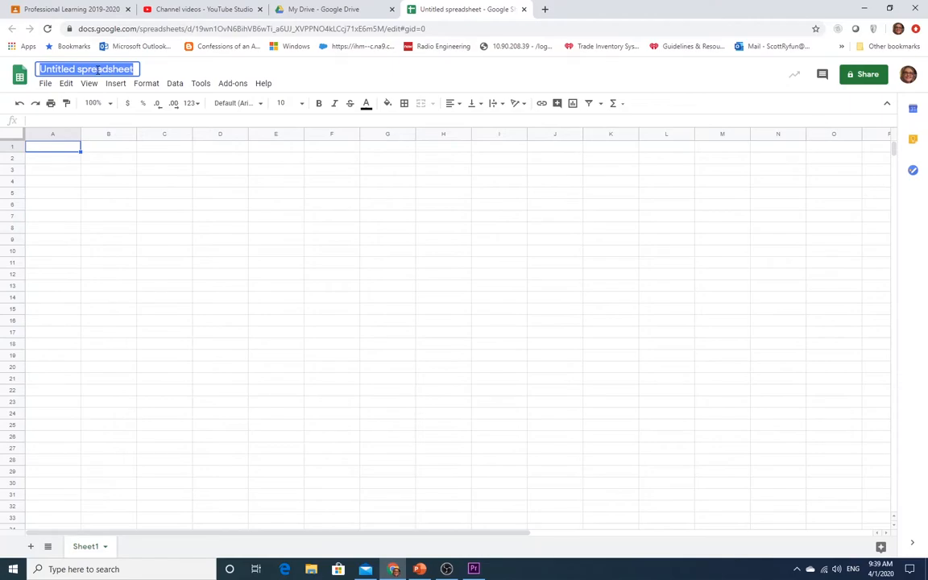
pyautogui.write('Google ')
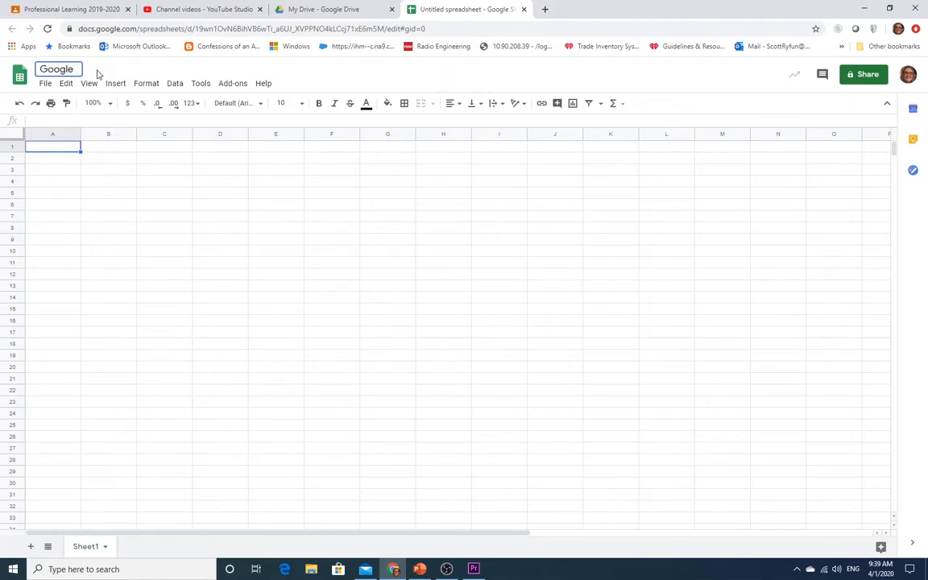
pyautogui.write('Sheets Activ')
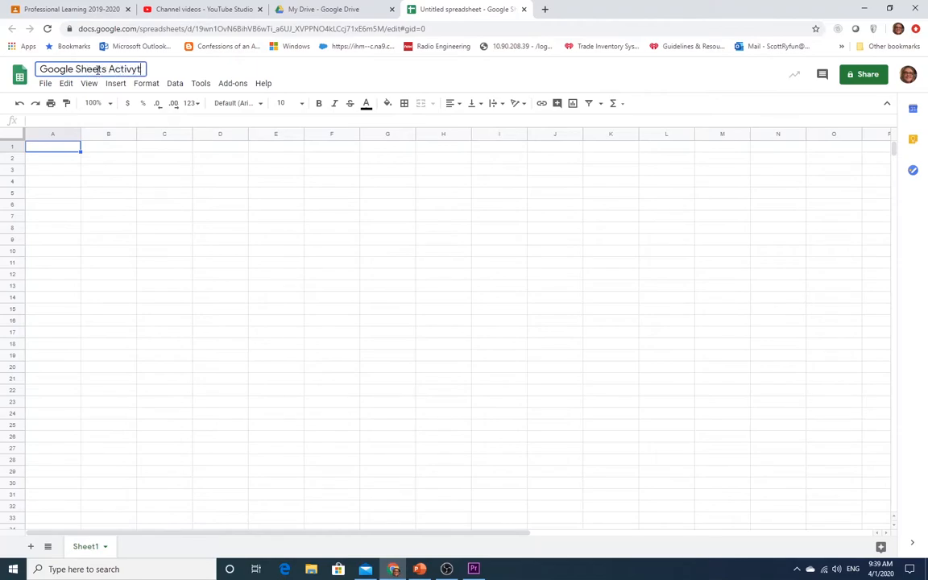
pyautogui.write("ity 2 - J'Deane Ryfun")
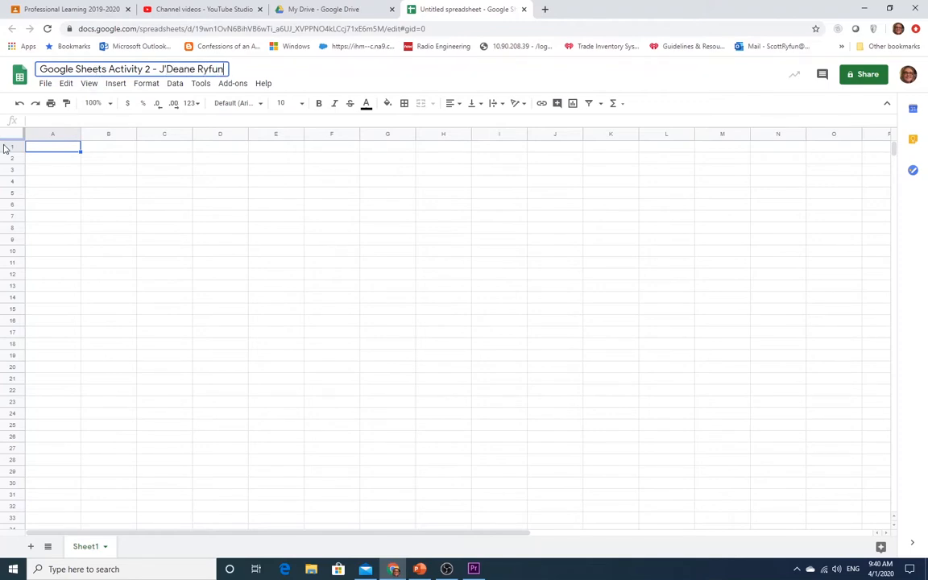
pyautogui.click(59, 152)
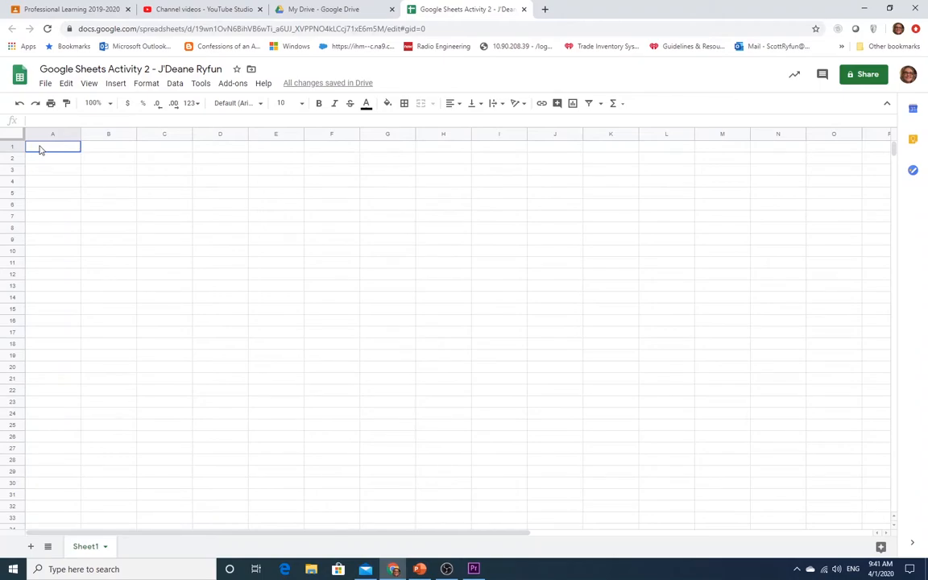
# - Fill cells A1 through D1 with orange and increase row 1 to slightly more than double its height
pyautogui.moveTo(94, 150); pyautogui.dragTo(203, 151)
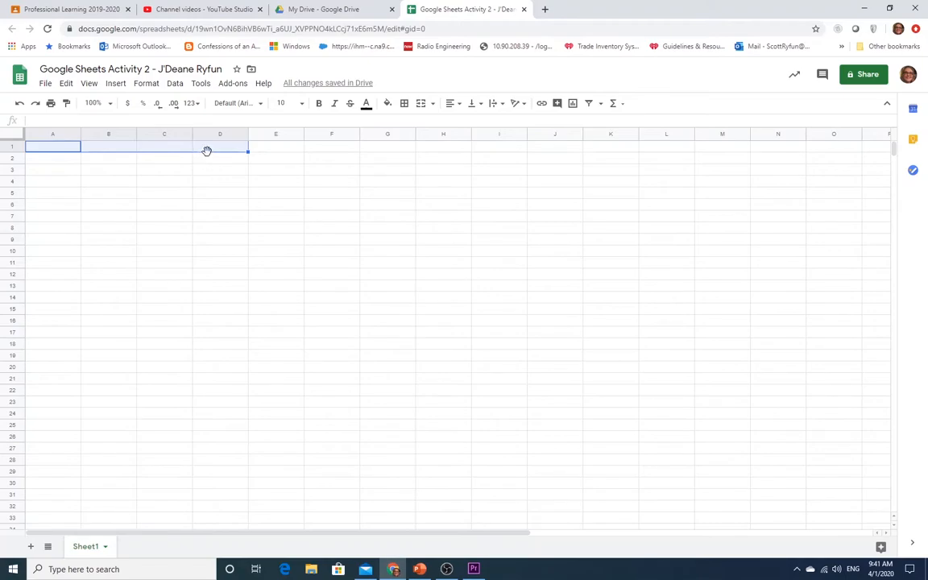
pyautogui.click(388, 106)
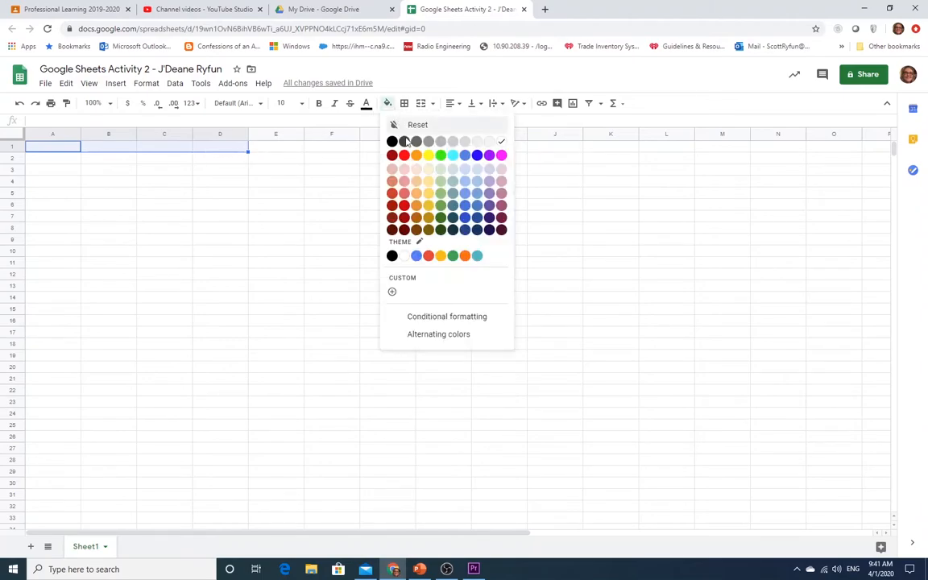
pyautogui.click(417, 155)
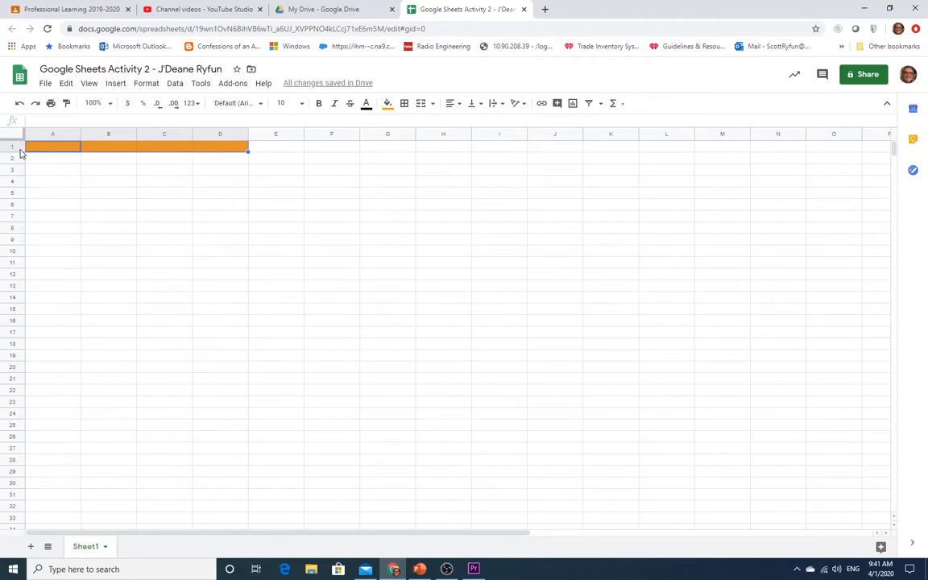
pyautogui.moveTo(18, 150); pyautogui.dragTo(19, 166)
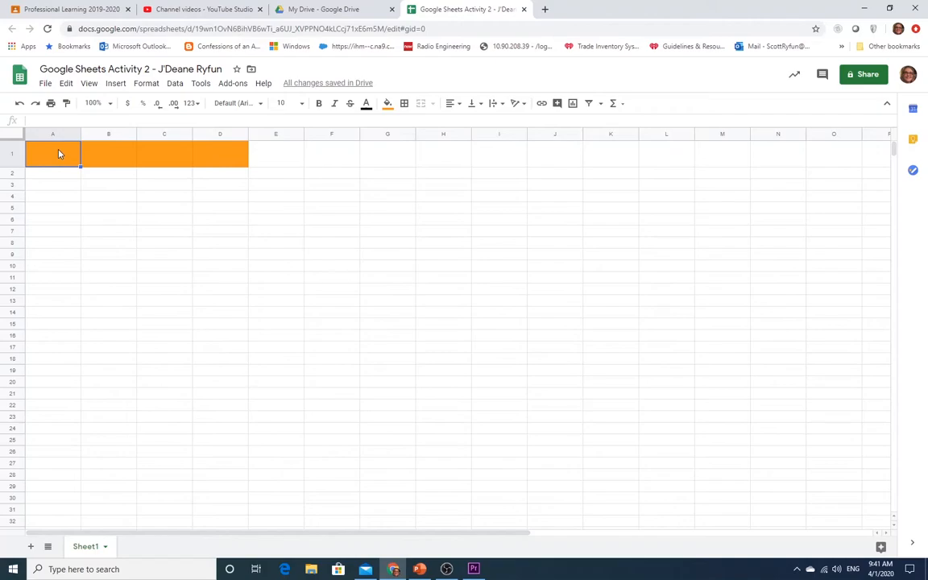
# - Set the text color of cell A1 to white and enter the title "Craves Candy Company" in it
pyautogui.click(368, 105)
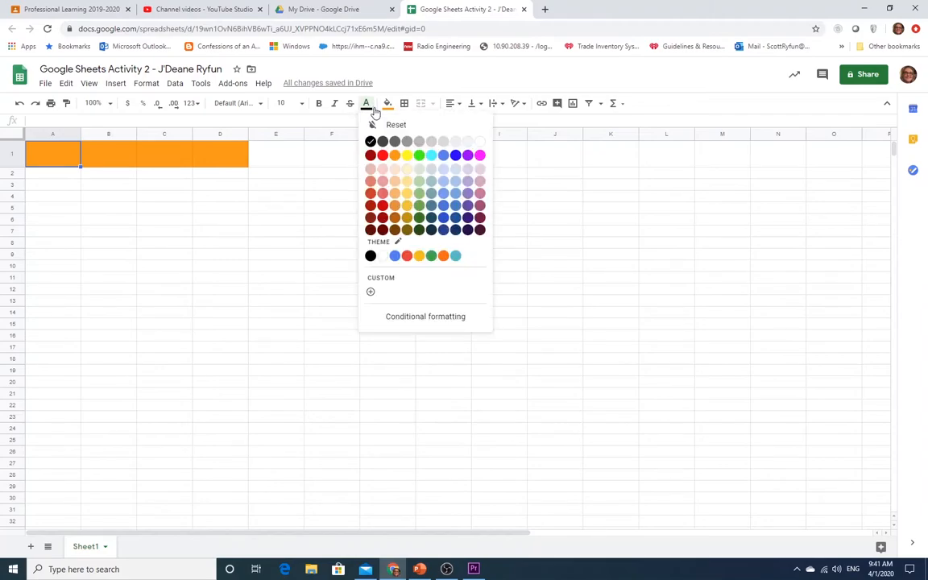
pyautogui.click(383, 256)
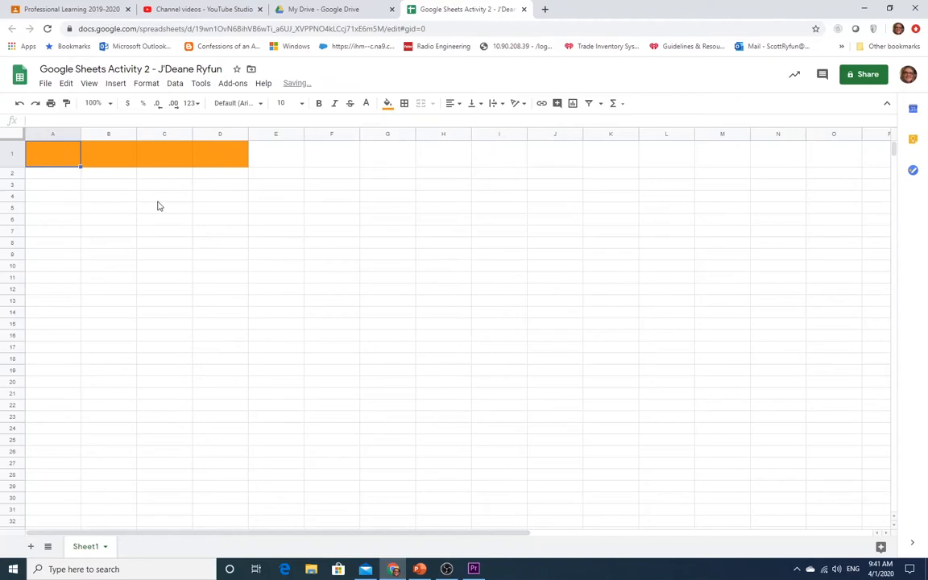
pyautogui.write('Craves')
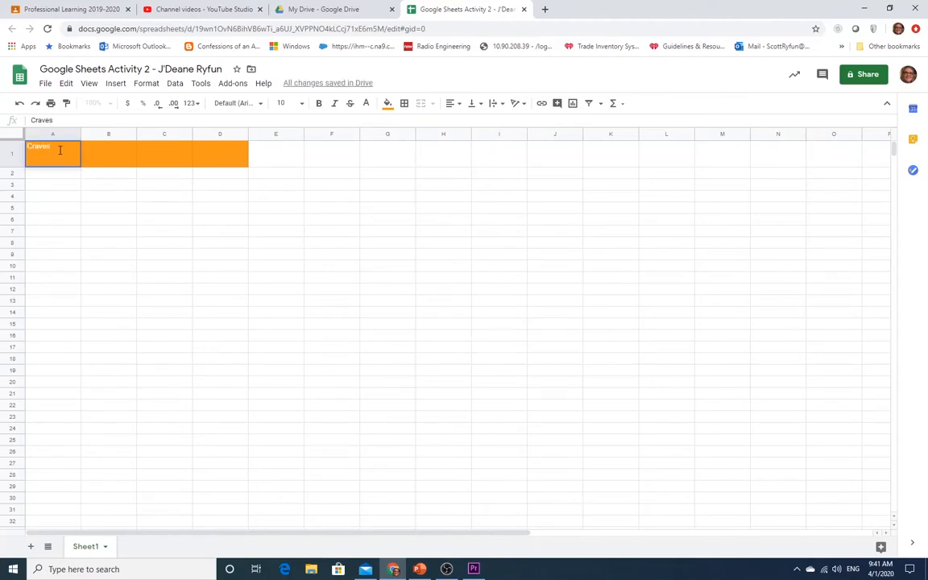
pyautogui.write(' Candy Company')
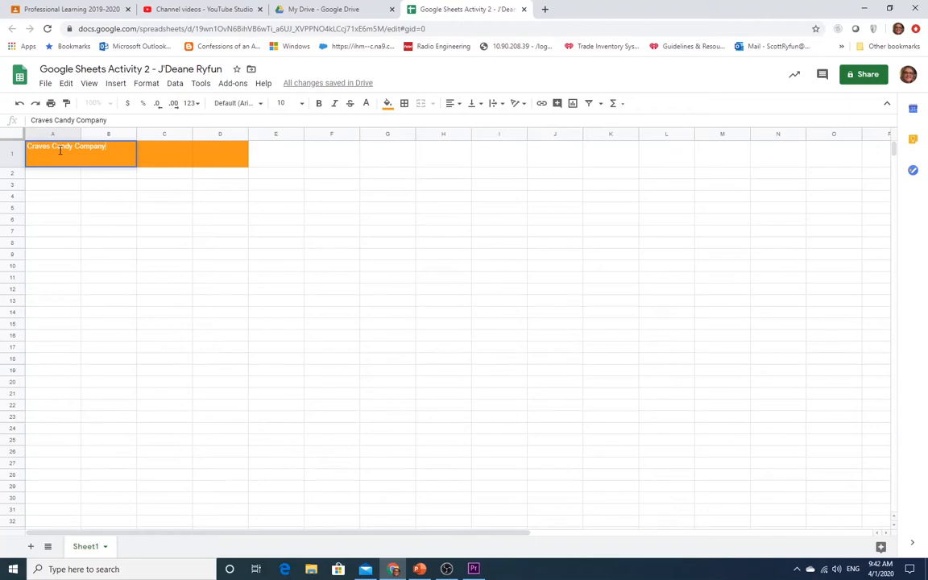
pyautogui.press('Return')
# - Set the text wrapping of the title cell A1 to Wrap
pyautogui.click(60, 154)
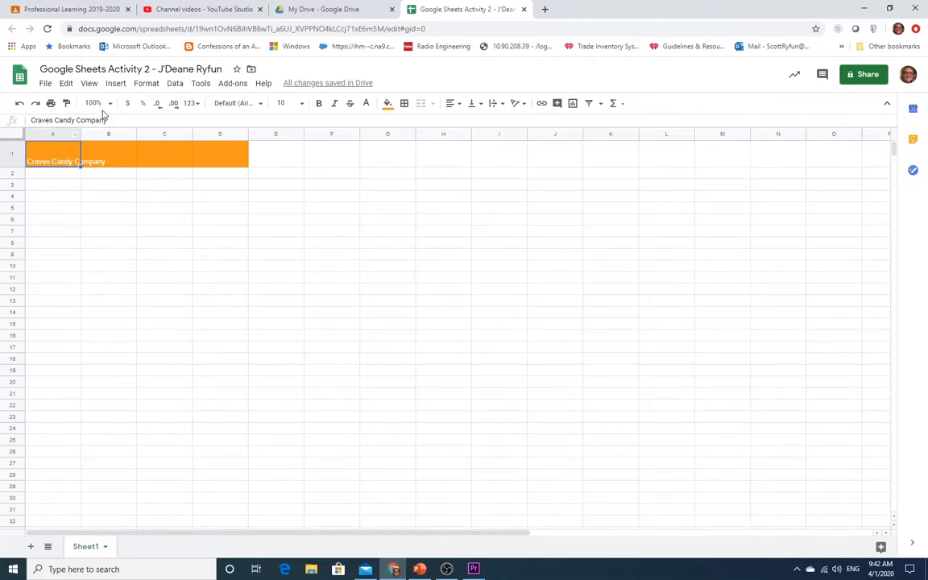
pyautogui.click(141, 87)
pyautogui.moveTo(189, 303)
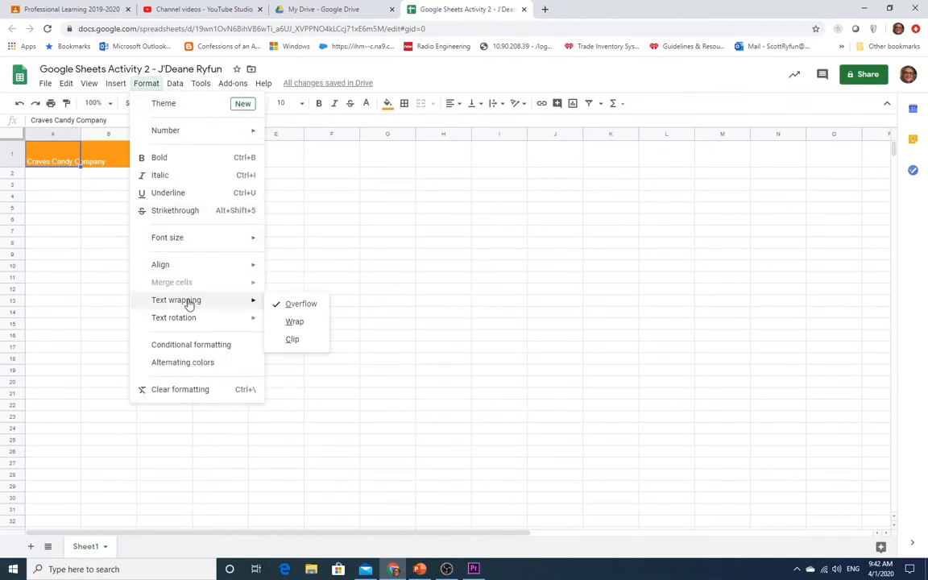
pyautogui.click(290, 325)
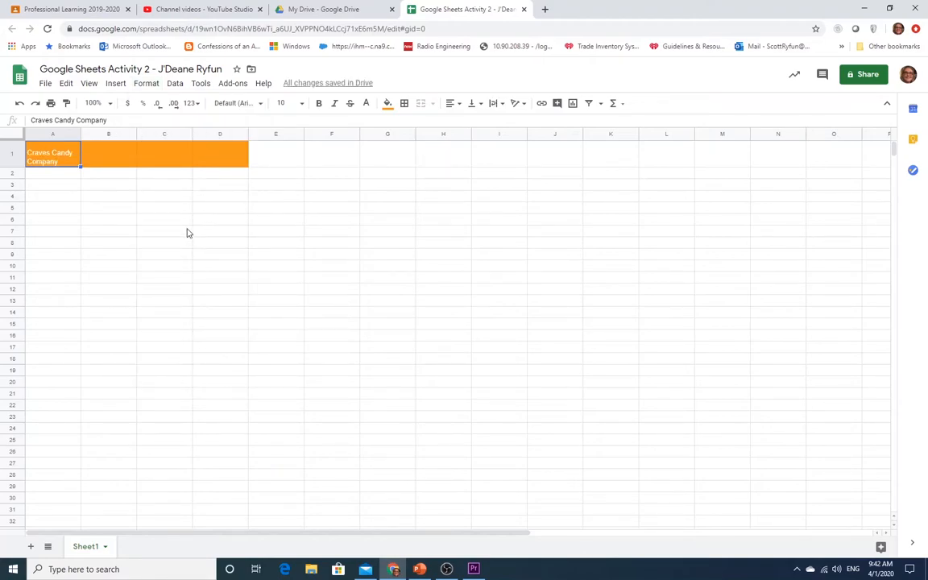
# - Increase row 2 to about double its height and enter the headings Monday, Tuesday and Wednesday in cells B2 through D2
pyautogui.click(66, 179)
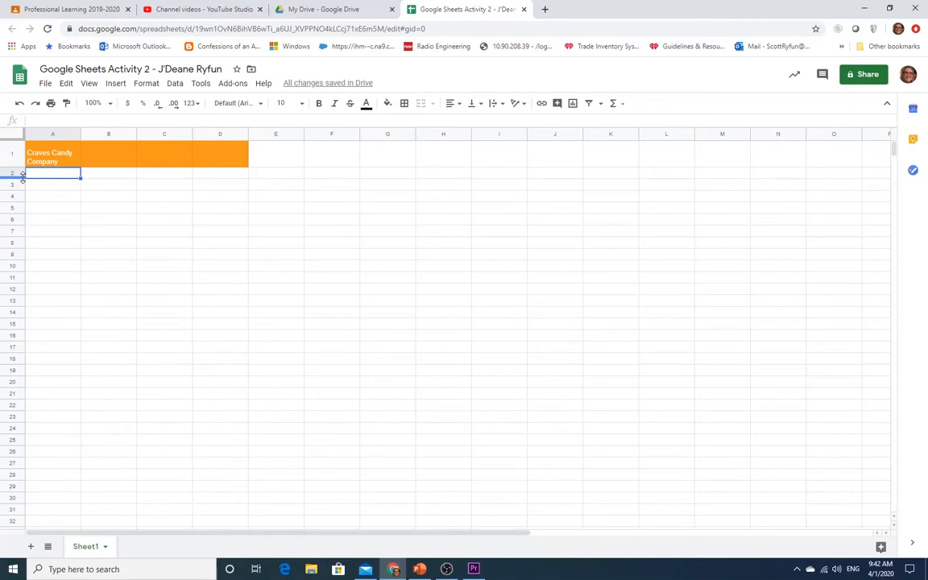
pyautogui.moveTo(22, 178); pyautogui.dragTo(24, 191)
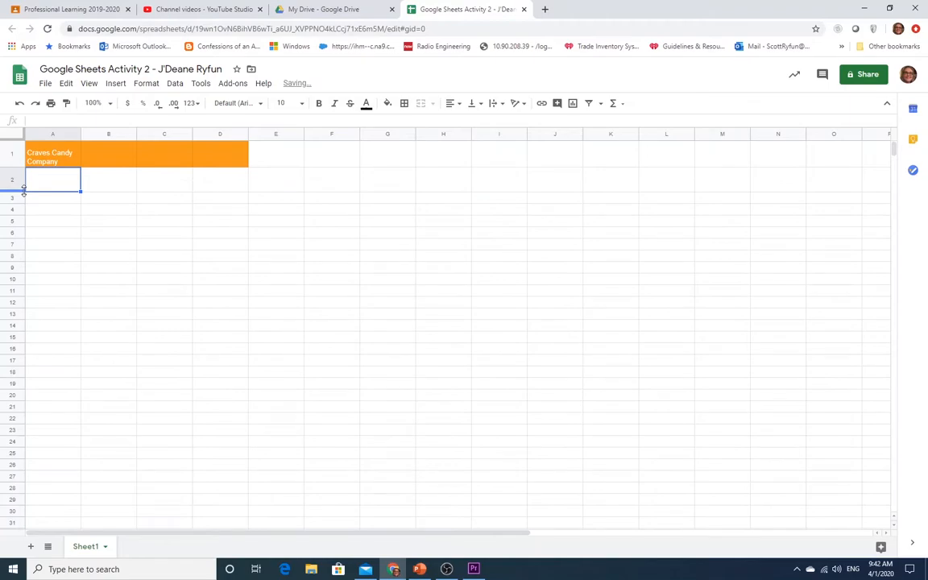
pyautogui.click(105, 178)
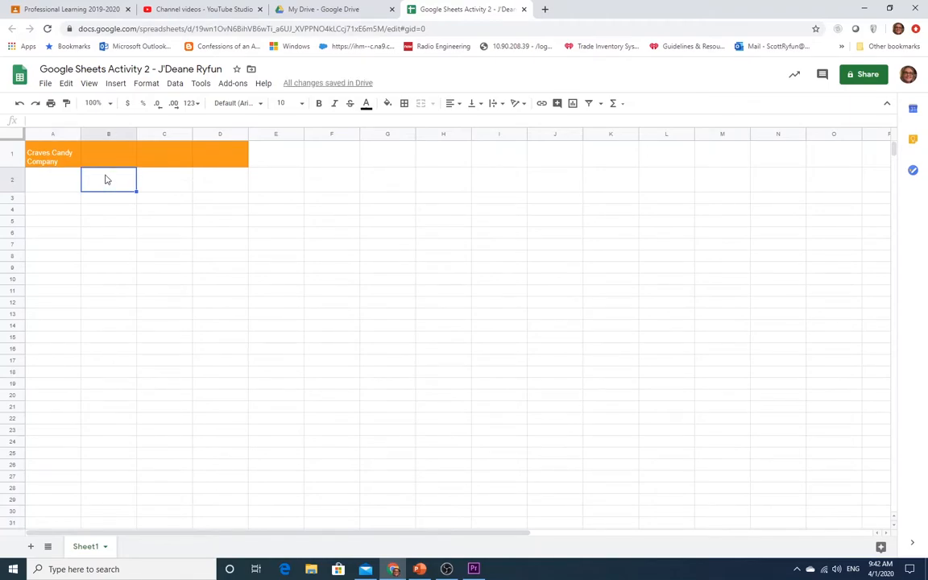
pyautogui.write('Monday')
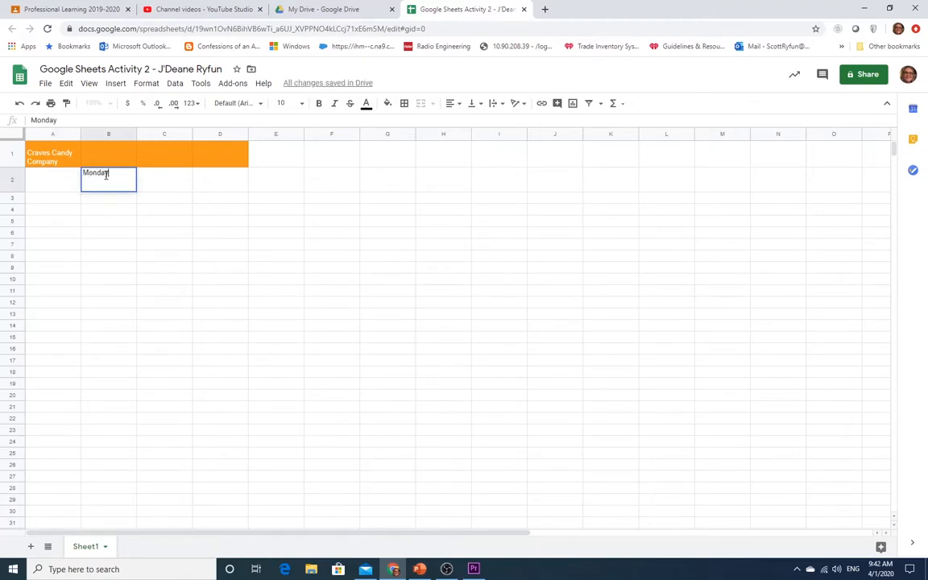
pyautogui.press('Tab')
pyautogui.write('Tuesday')
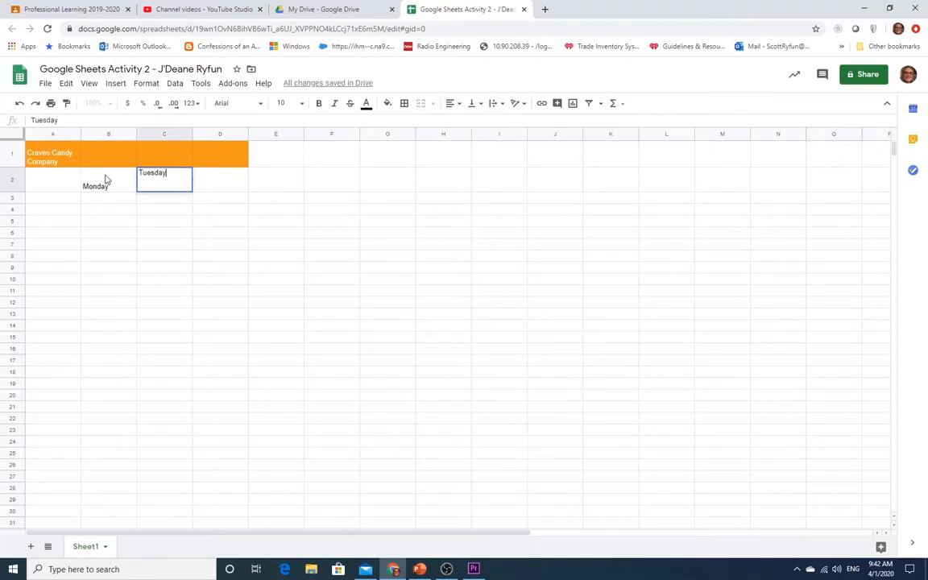
pyautogui.press('Tab')
pyautogui.write('We')
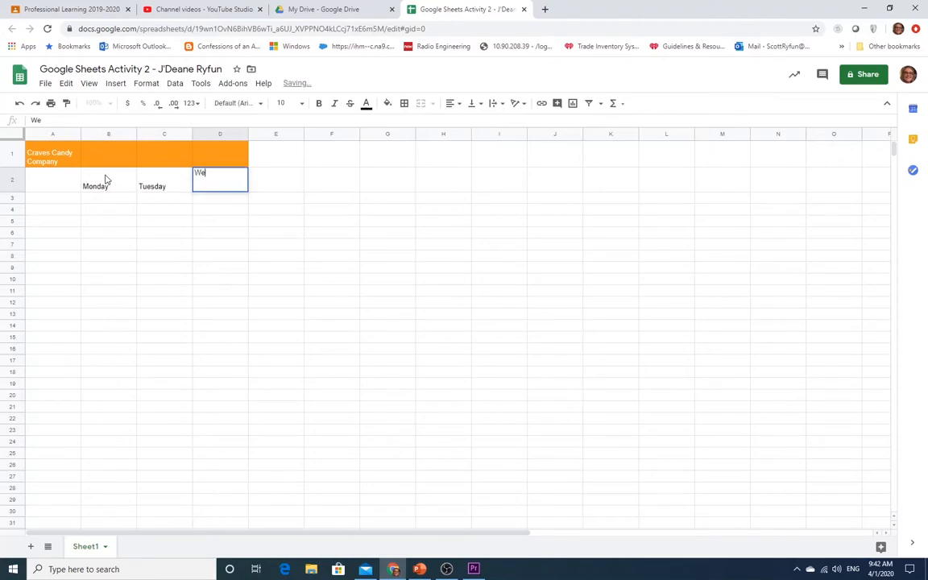
pyautogui.write('dnes')
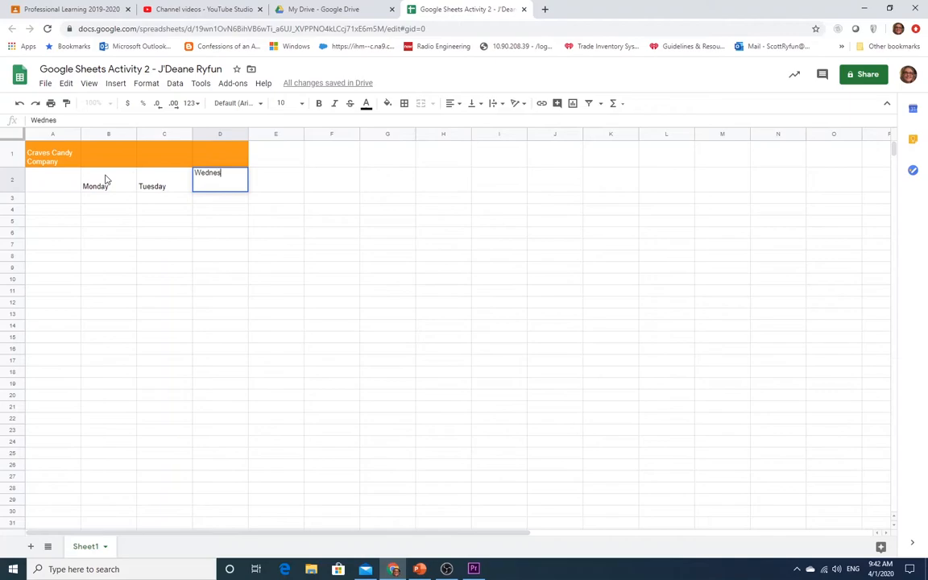
pyautogui.write('day')
pyautogui.press('Return')
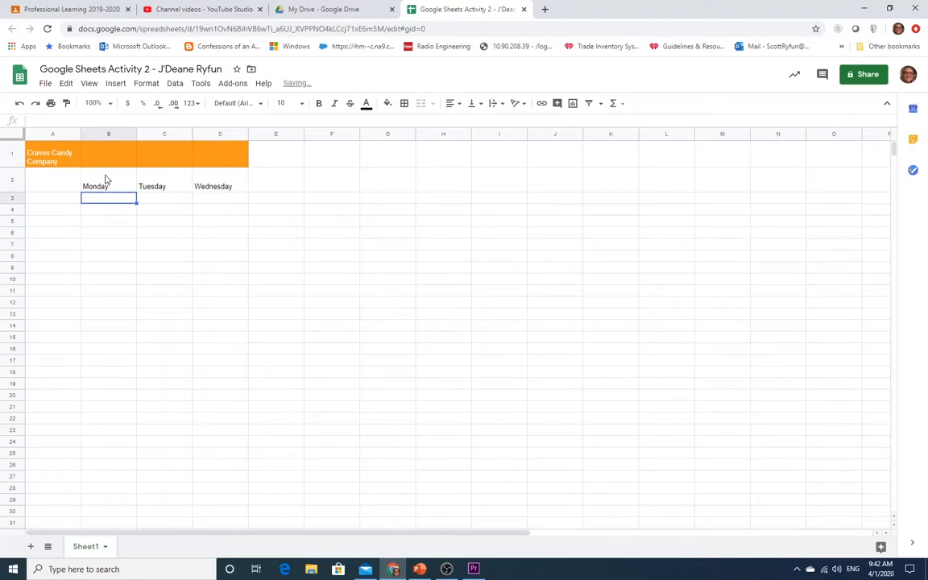
pyautogui.click(105, 179)
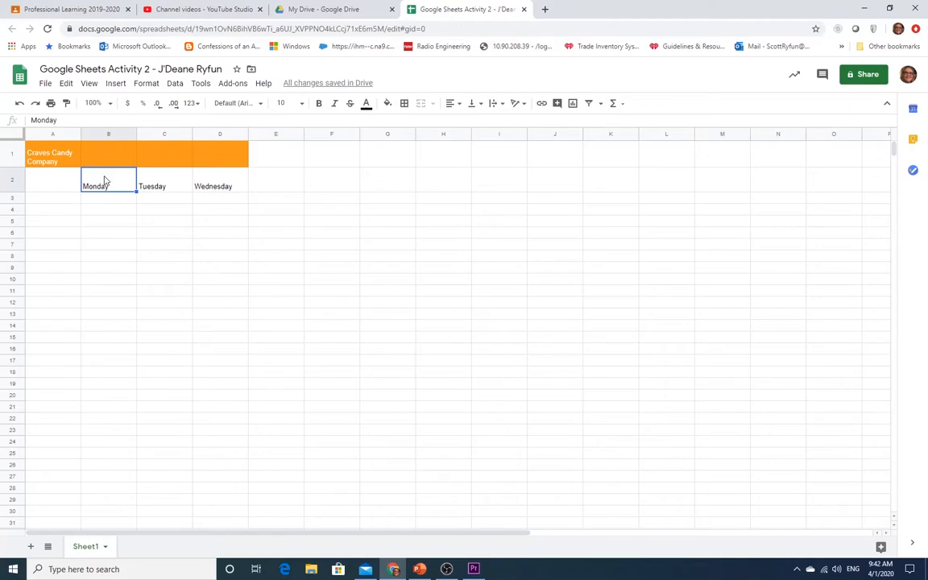
# - Enter the product names Truffles, Fudge, Candy, Chocolate Bars and Cookies in cells A3 through A7
pyautogui.click(64, 201)
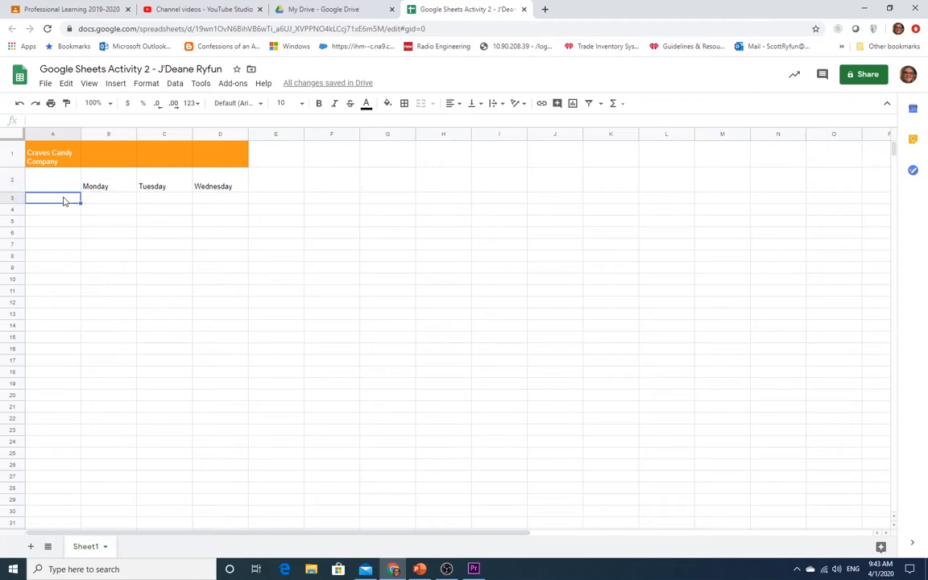
pyautogui.write('Truffles')
pyautogui.press('Return')
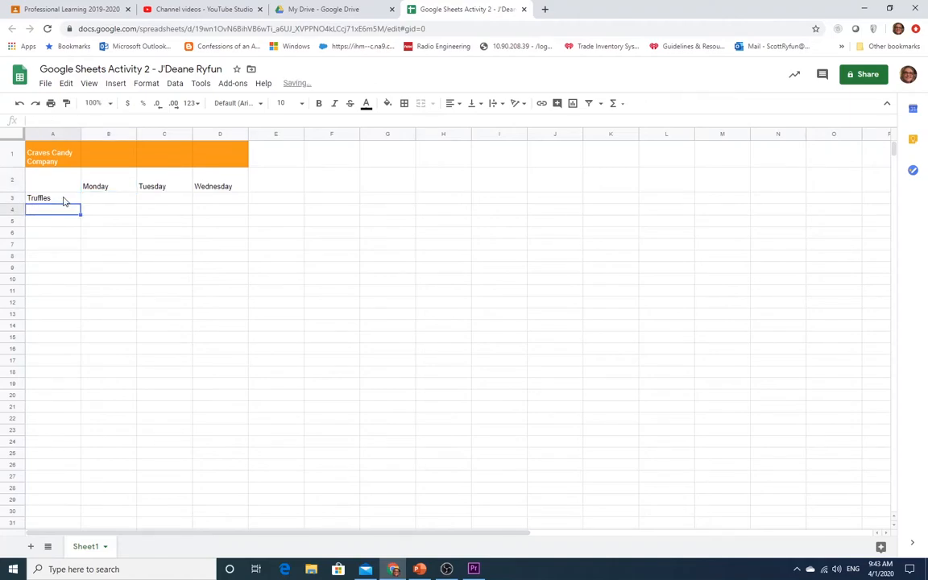
pyautogui.write('Fudge')
pyautogui.press('Return')
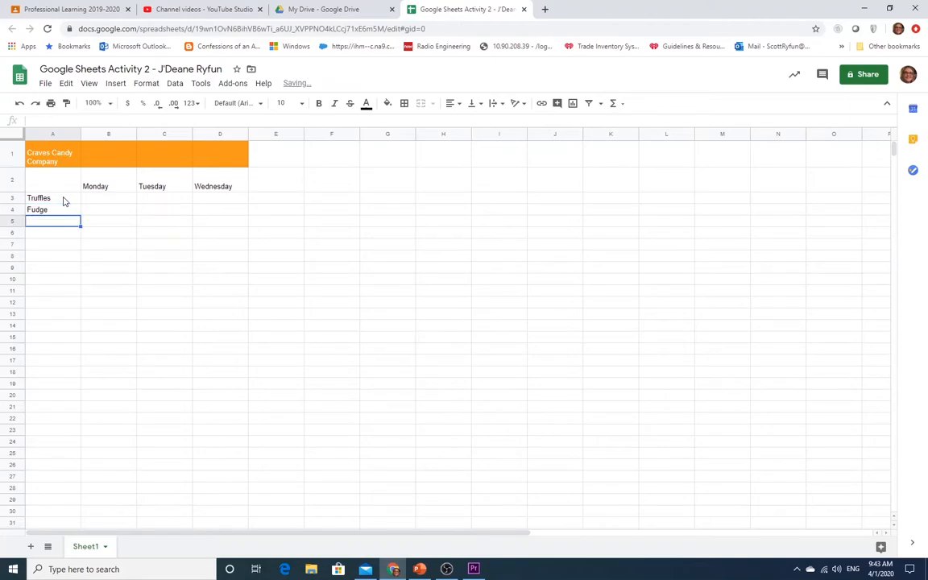
pyautogui.write('Candy')
pyautogui.press('Return')
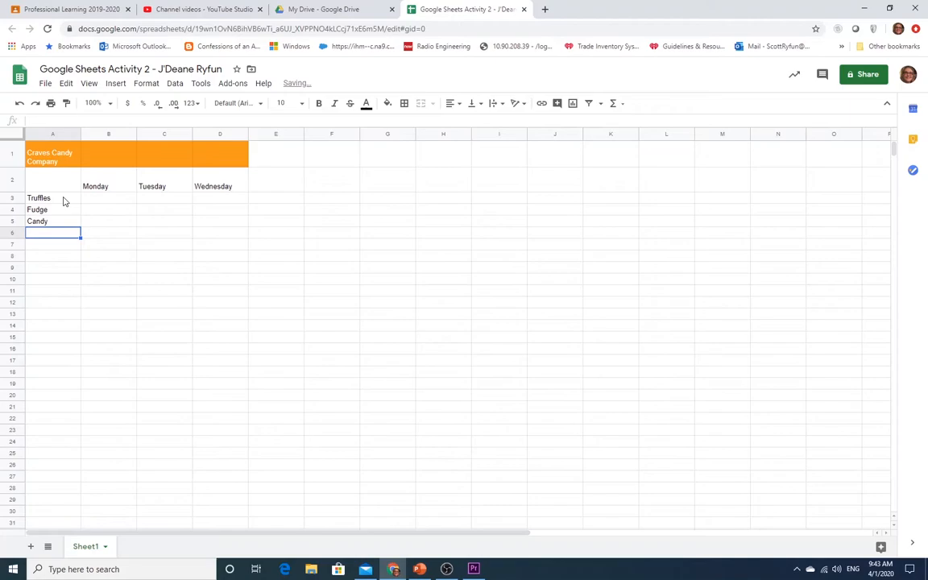
pyautogui.write('Chocolate ')
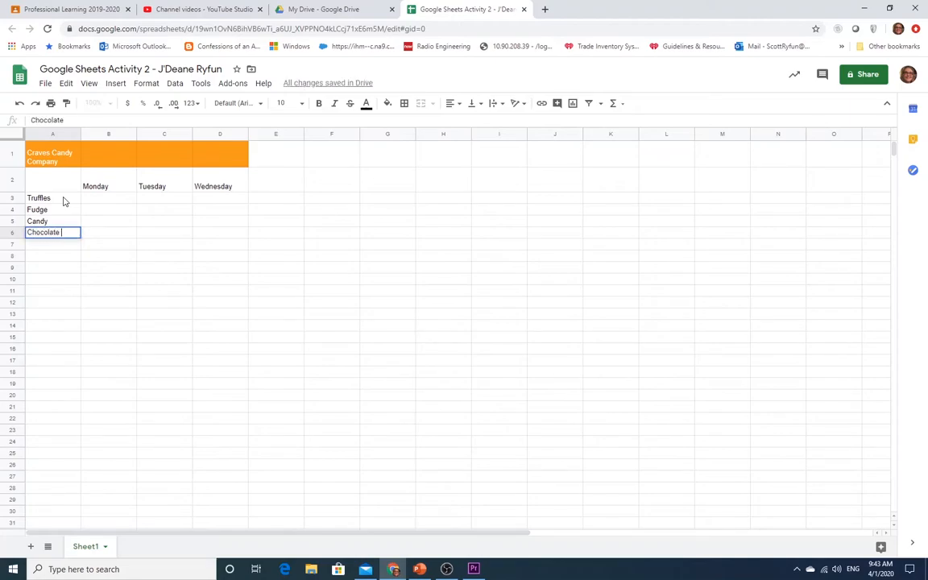
pyautogui.write('Bar')
pyautogui.press('BackSpace')
pyautogui.press('BackSpace')
pyautogui.write('ars')
pyautogui.press('Return')
pyautogui.write('Cookies')
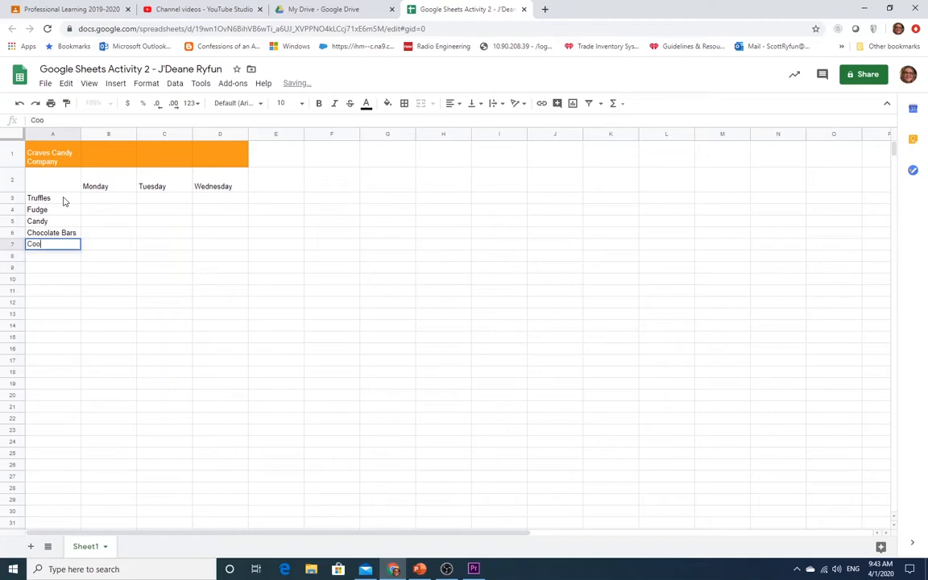
pyautogui.press('Return')
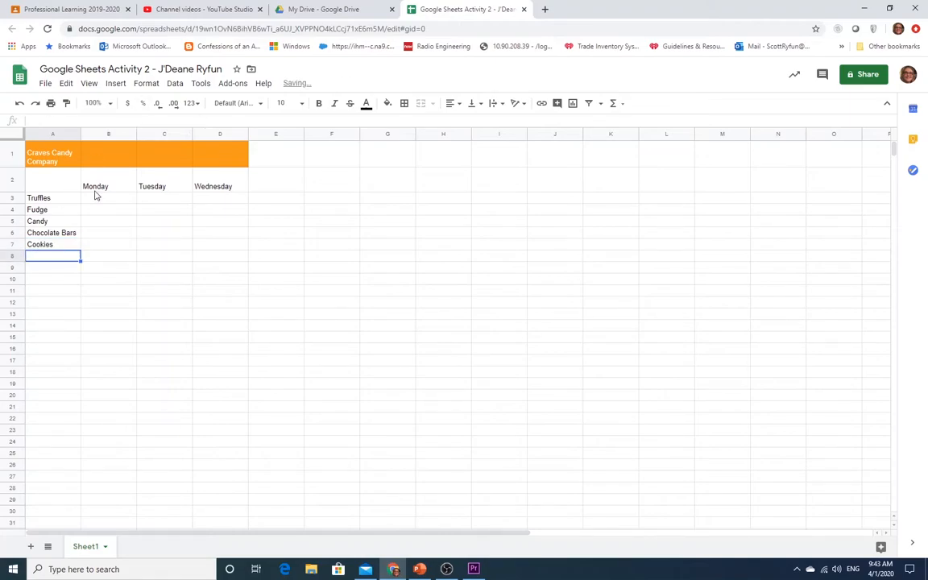
# - Enter the Monday quantities 4, 2, 6, 9 and 6 in cells B3 through B7
pyautogui.click(77, 233)
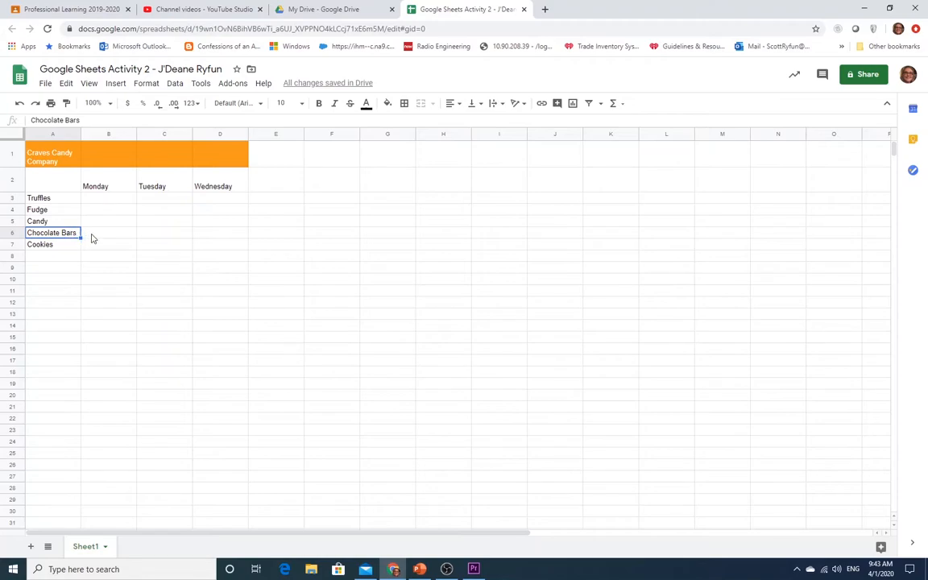
pyautogui.click(90, 235)
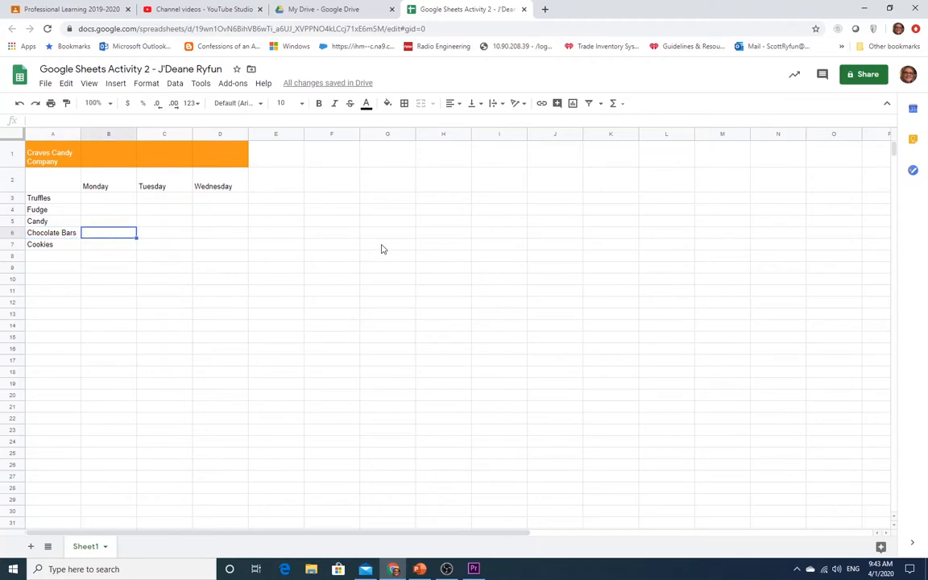
pyautogui.click(114, 200)
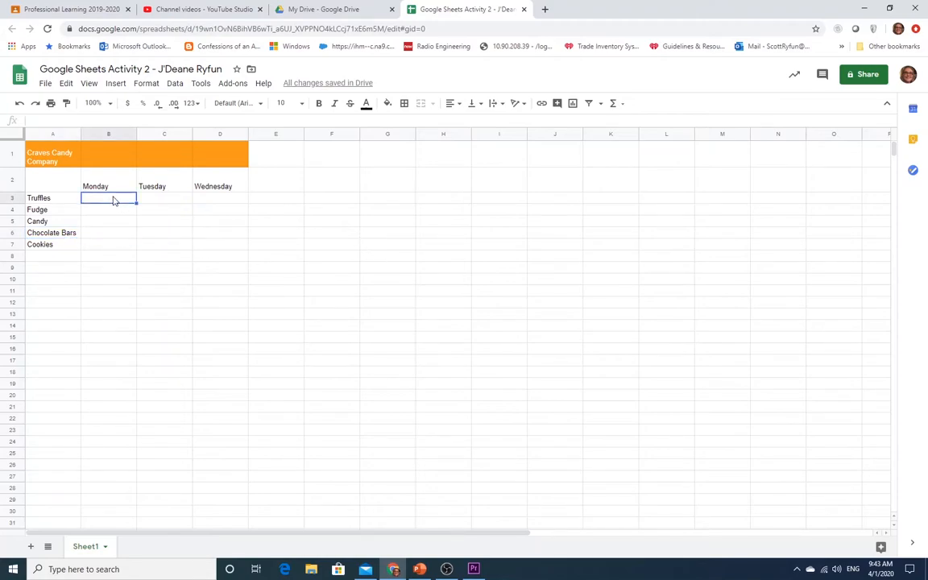
pyautogui.write('4')
pyautogui.press('Return')
pyautogui.write('2')
pyautogui.press('Return')
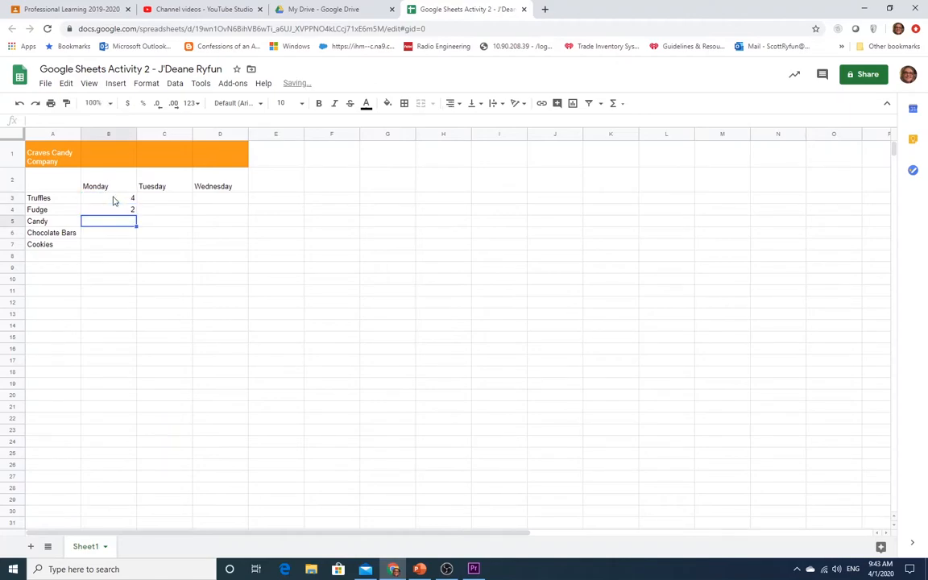
pyautogui.write('6')
pyautogui.press('Return')
pyautogui.write('9')
pyautogui.press('Return')
pyautogui.write('6')
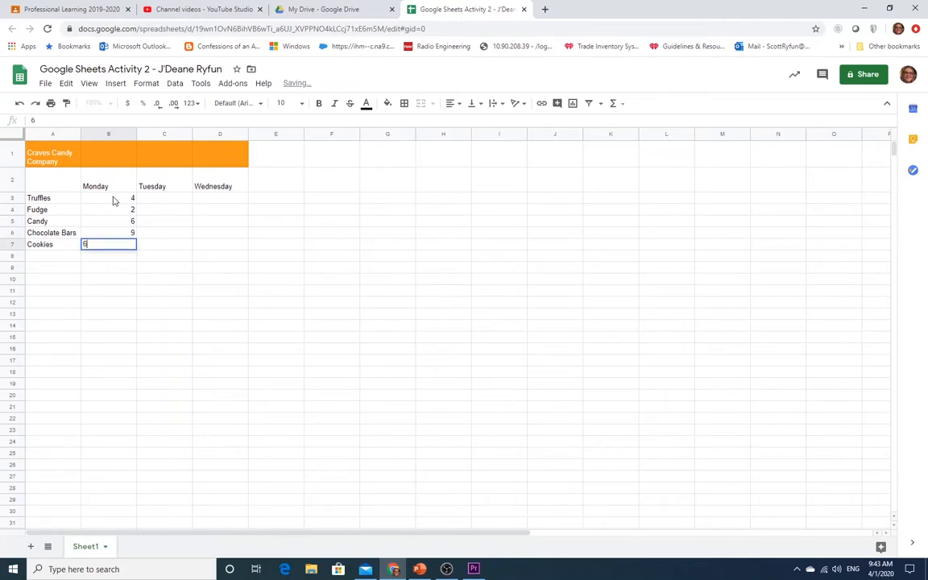
pyautogui.press('Tab')
# - Enter the Tuesday quantities 6, 2, 5, 8 and 6 in cells C3 through C7
pyautogui.press('Up')
pyautogui.press('Up')
pyautogui.press('Up')
pyautogui.press('Up')
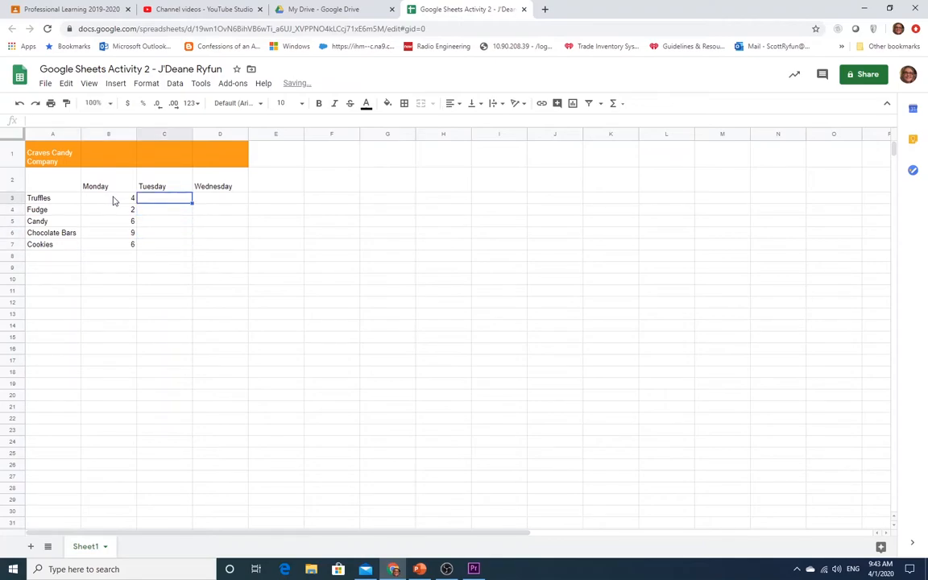
pyautogui.write('6')
pyautogui.press('Return')
pyautogui.write('2')
pyautogui.press('Return')
pyautogui.write('5')
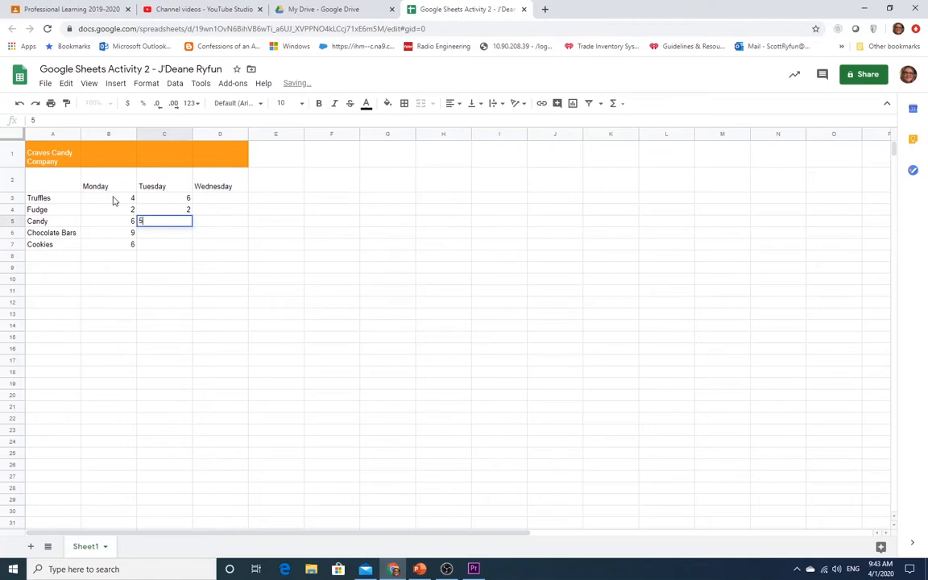
pyautogui.press('Return')
pyautogui.write('8')
pyautogui.press('Return')
pyautogui.write('6')
pyautogui.press('Tab')
# - Enter the Wednesday quantities 3, 1, 9, 9 and 7 in cells D3 through D7
pyautogui.press('Up')
pyautogui.press('Up')
pyautogui.press('Up')
pyautogui.press('Up')
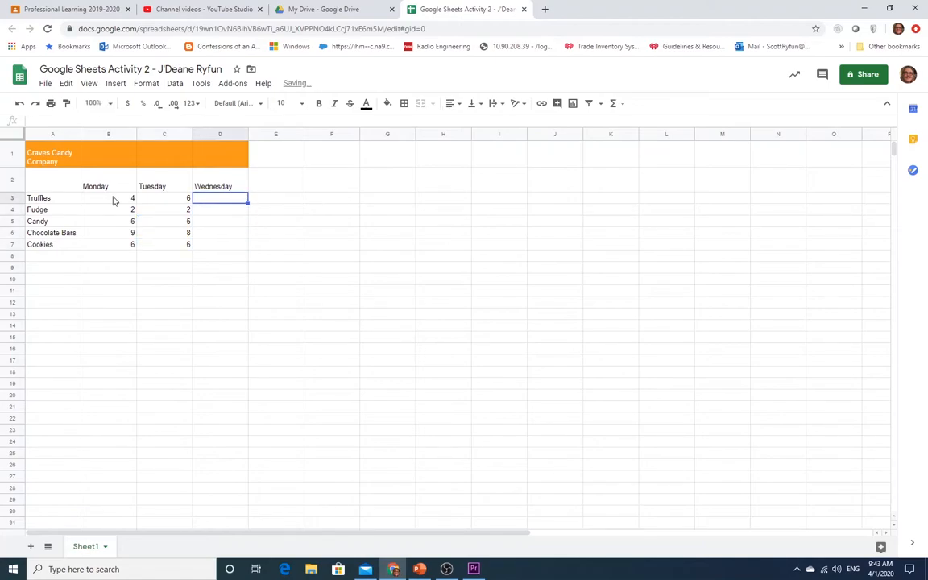
pyautogui.write('3')
pyautogui.press('Return')
pyautogui.write('1')
pyautogui.press('Return')
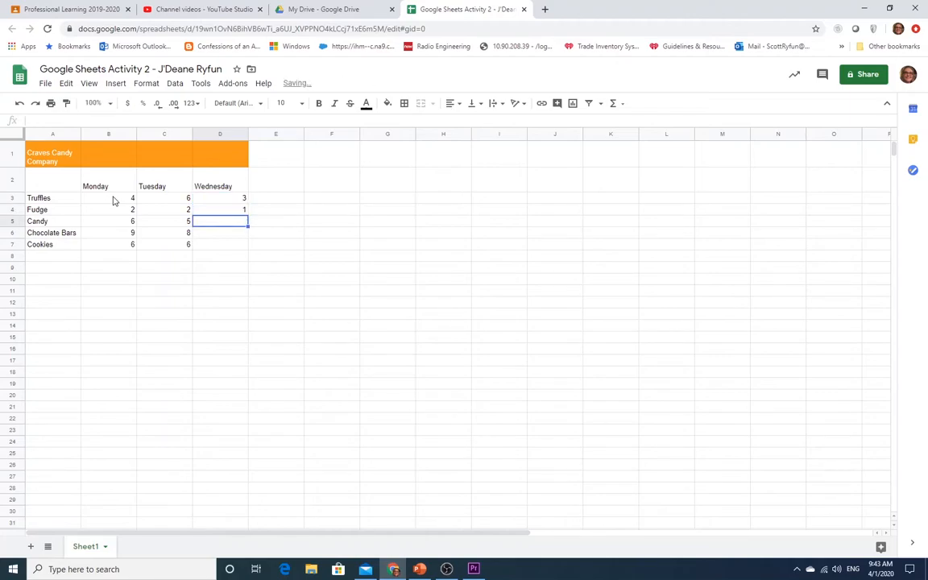
pyautogui.write('9')
pyautogui.press('Return')
pyautogui.write('9')
pyautogui.press('Return')
pyautogui.write('7')
pyautogui.press('Return')
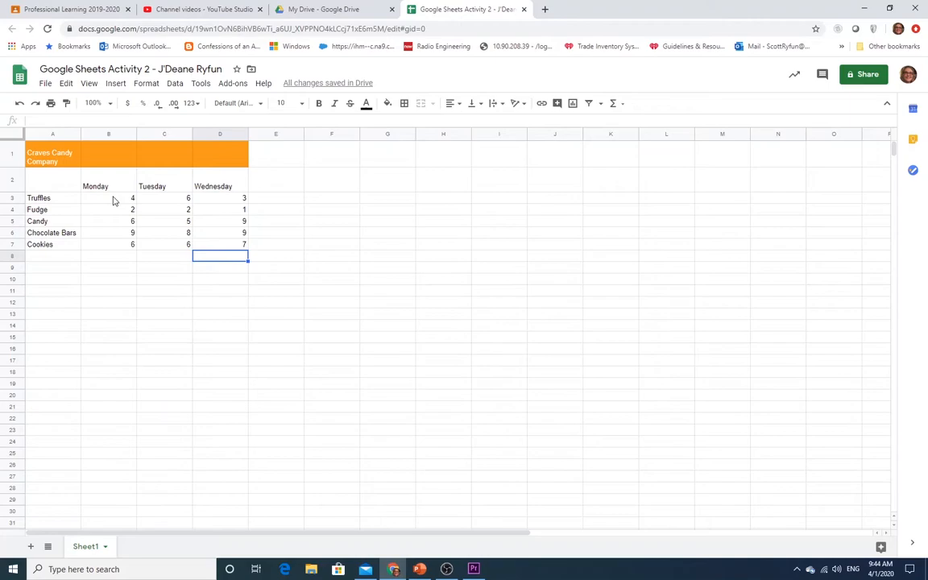
# - Label the summary rows below the products with Min, Max, Avg and Sum in cells A8 through A11
pyautogui.click(49, 259)
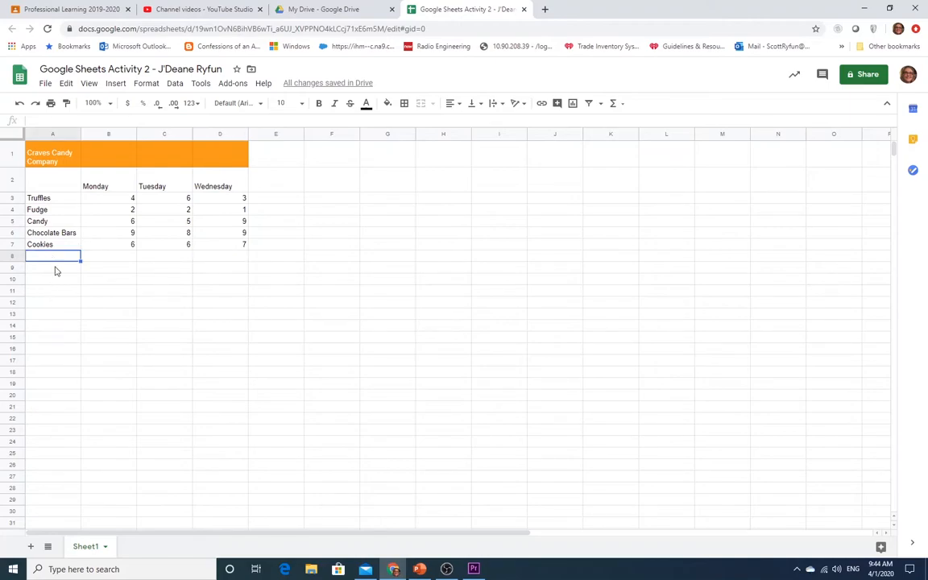
pyautogui.click(54, 294)
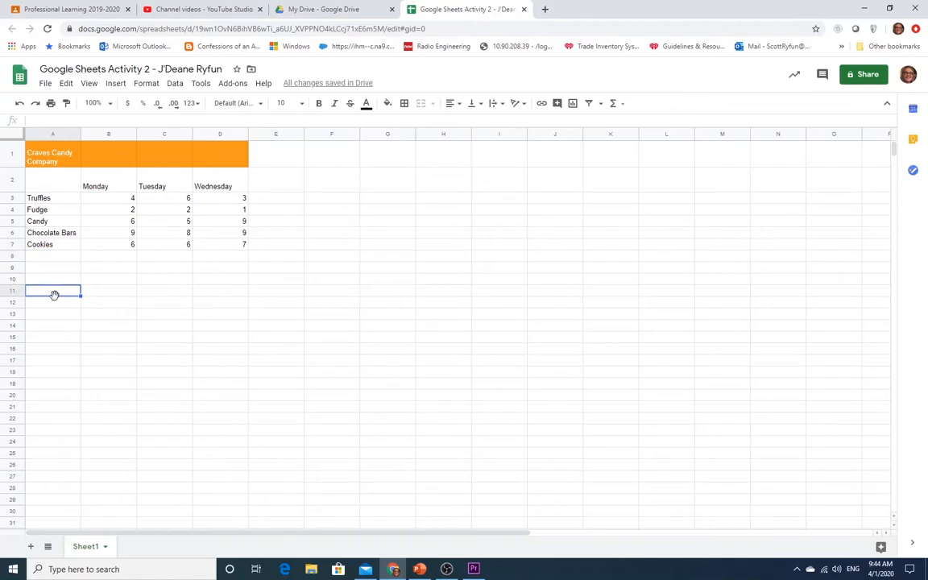
pyautogui.write('Sum')
pyautogui.press('Up')
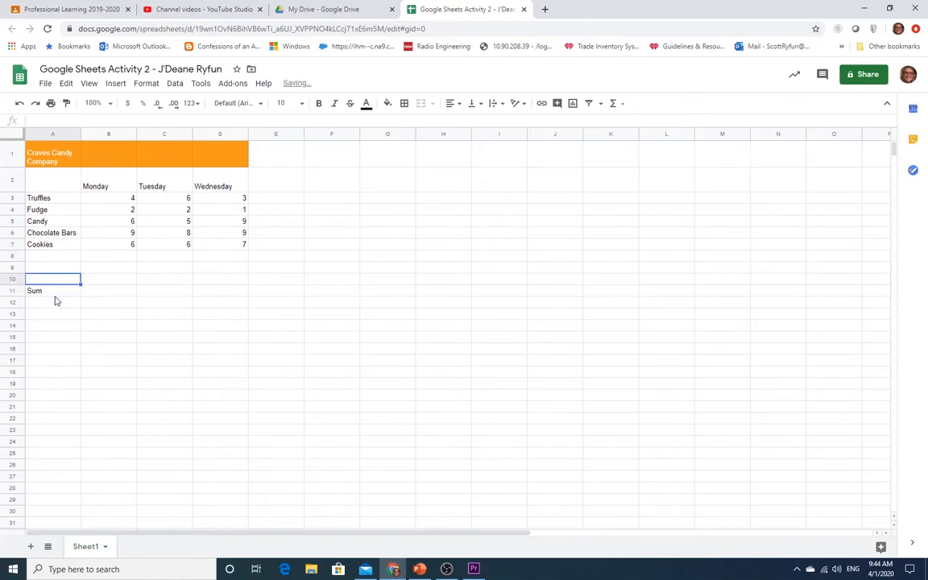
pyautogui.write('Avg')
pyautogui.press('Up')
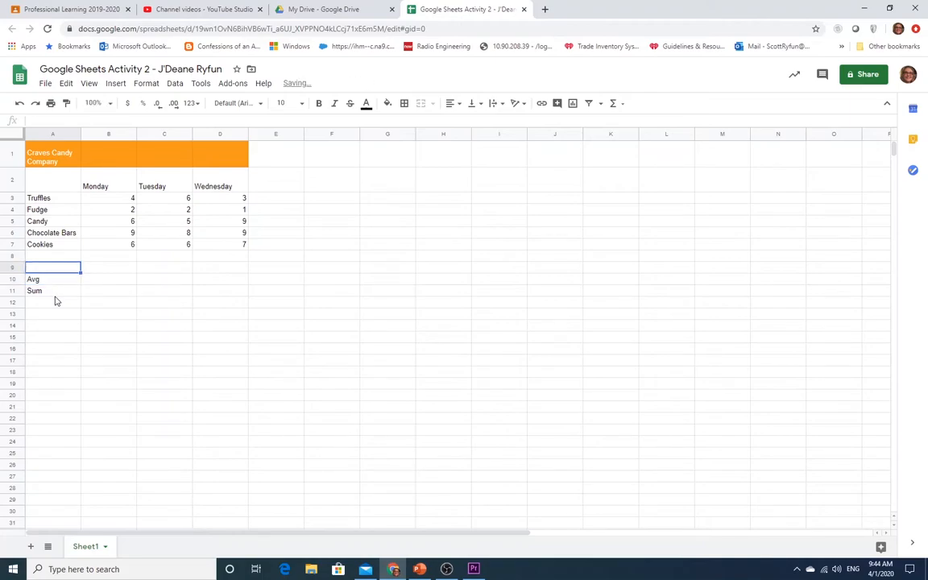
pyautogui.write('Max')
pyautogui.press('Up')
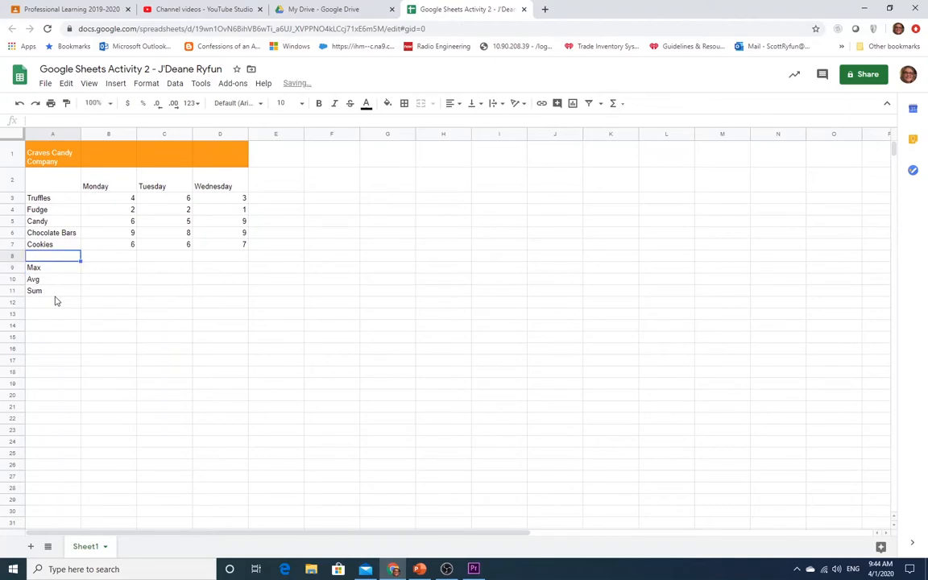
pyautogui.write('Min')
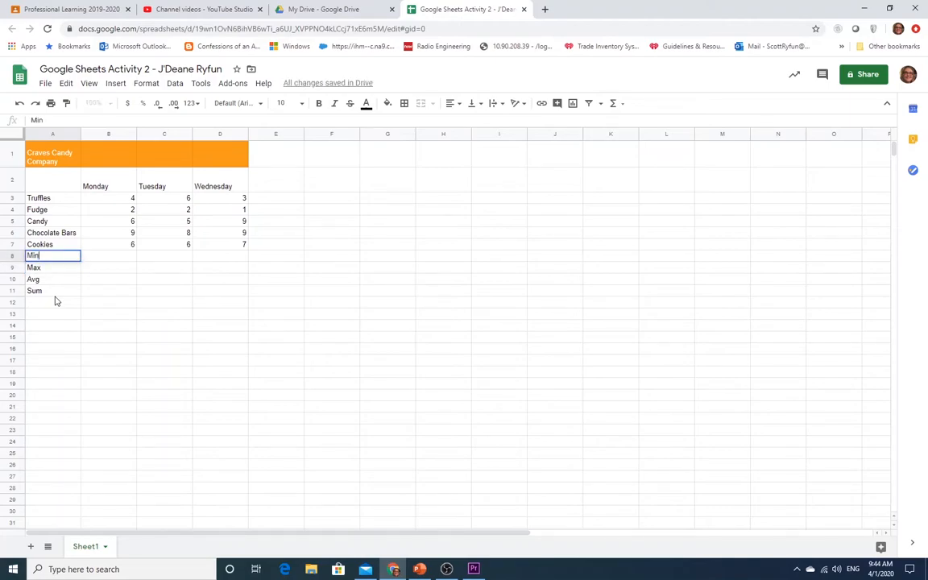
pyautogui.press('Tab')
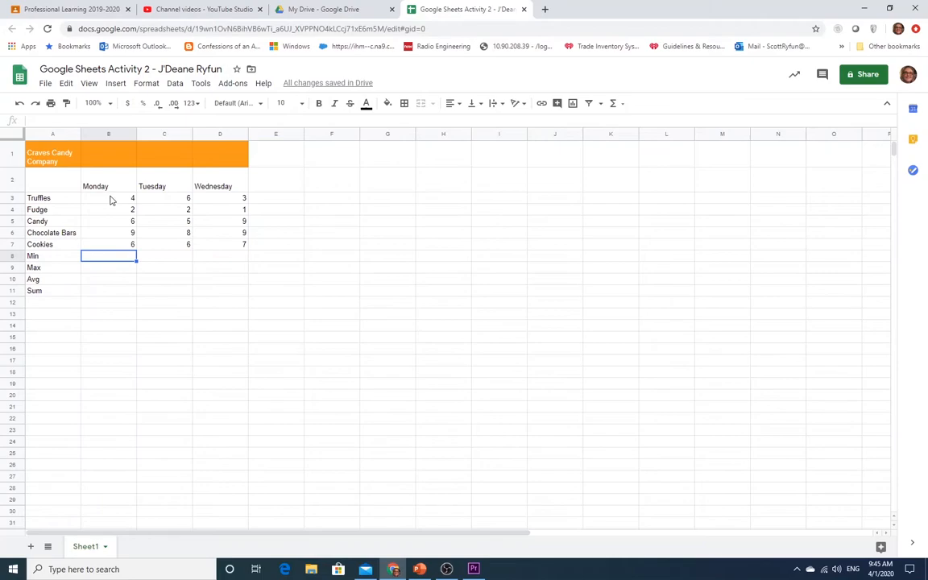
# - Insert a SUM function over the Monday quantities B3:B7 in the cell directly below them
pyautogui.moveTo(110, 200); pyautogui.dragTo(120, 249)
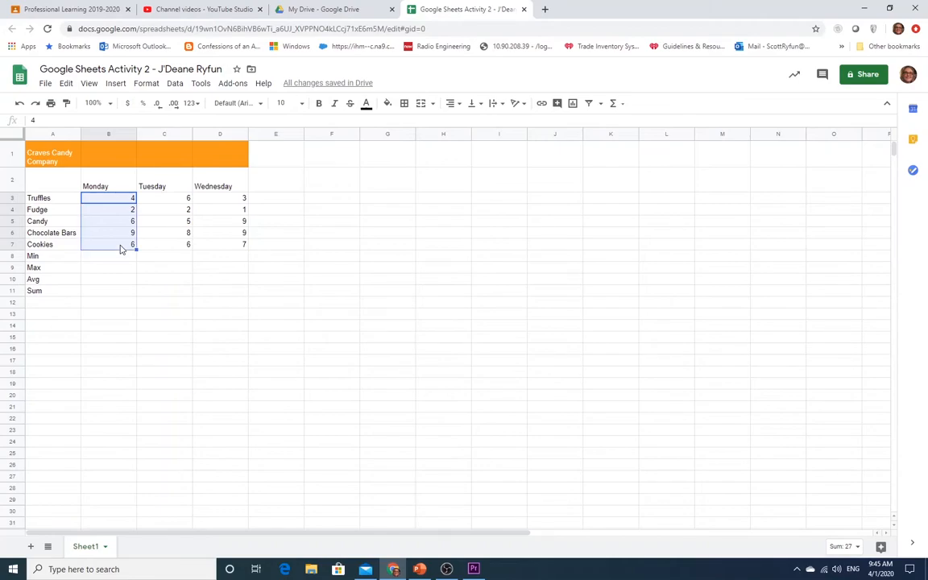
pyautogui.click(117, 87)
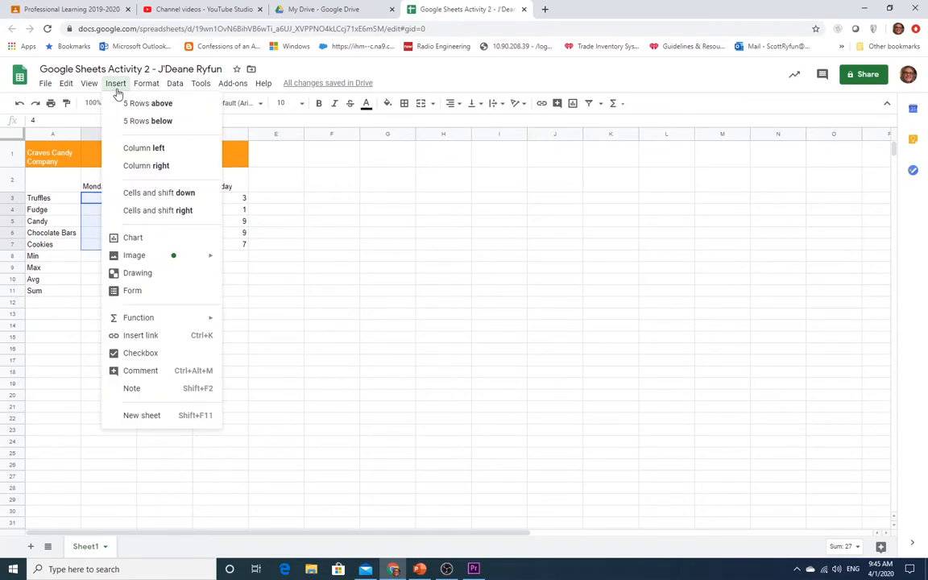
pyautogui.moveTo(175, 318)
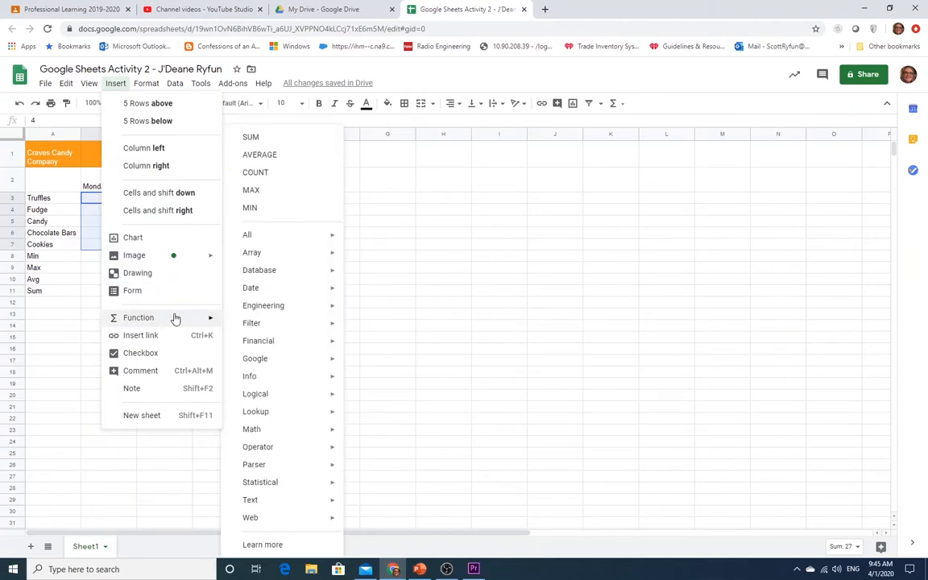
pyautogui.click(252, 137)
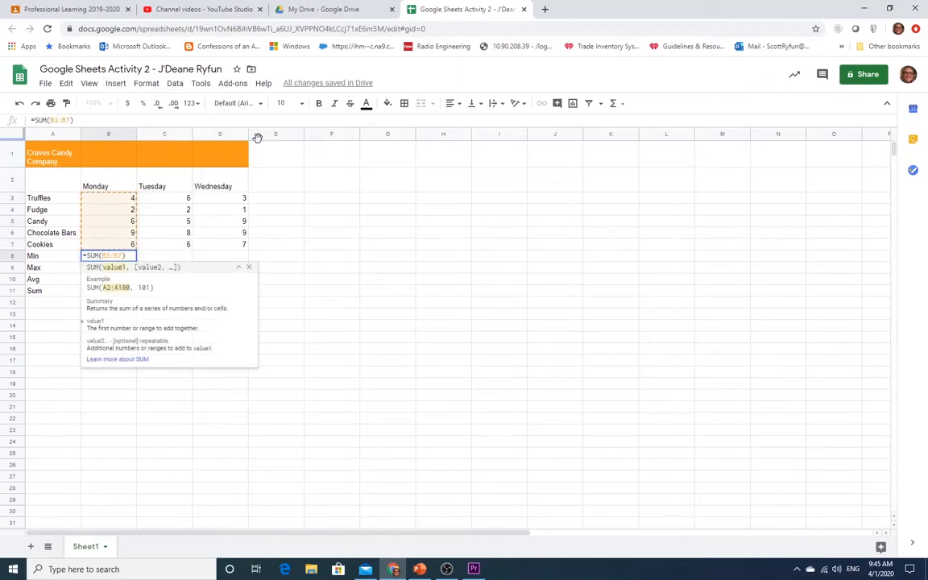
pyautogui.press('Return')
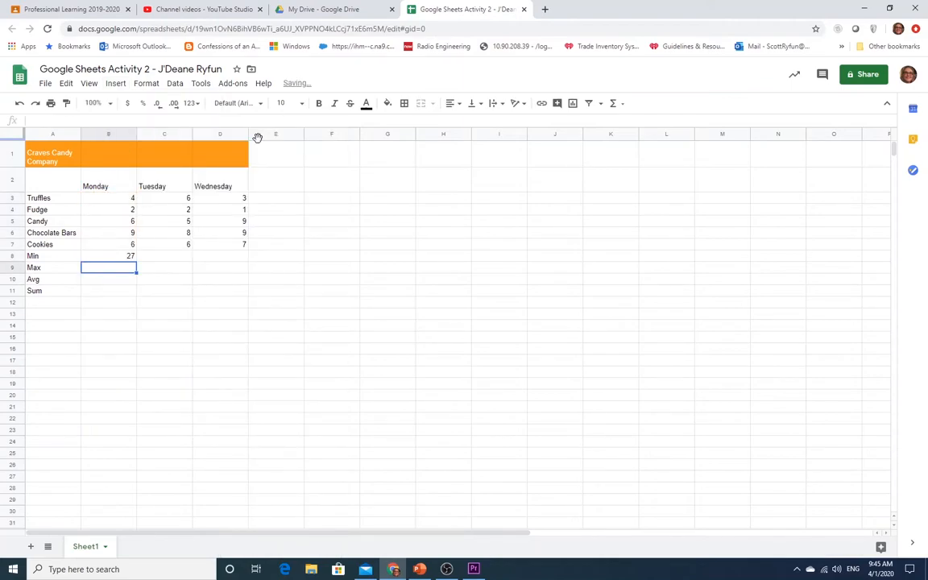
# - Move the Monday SUM formula from cell B8 to B11, in the Sum row
pyautogui.click(121, 255)
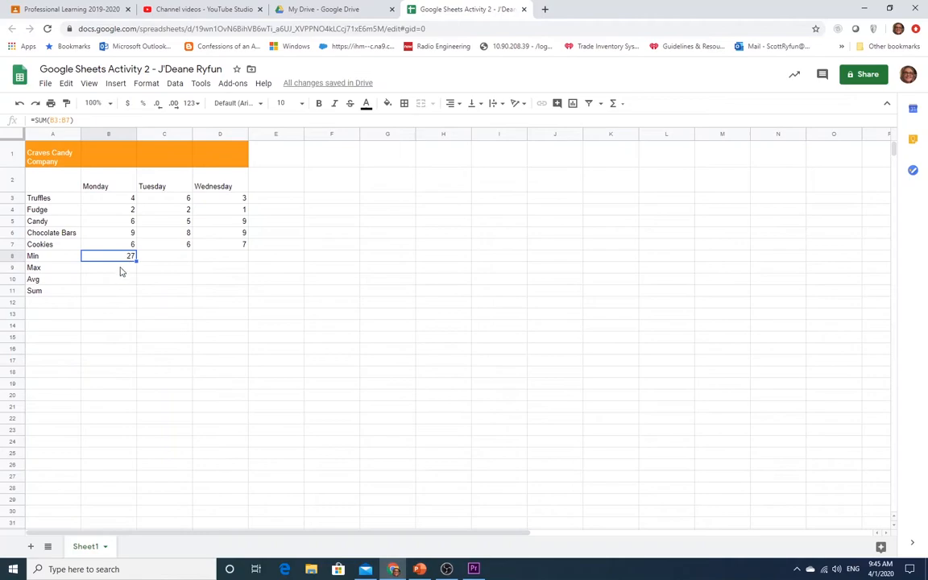
pyautogui.hotkey('ctrl', 'c')
pyautogui.moveTo(117, 260); pyautogui.dragTo(119, 286)
pyautogui.moveTo(119, 292); pyautogui.dragTo(118, 287)
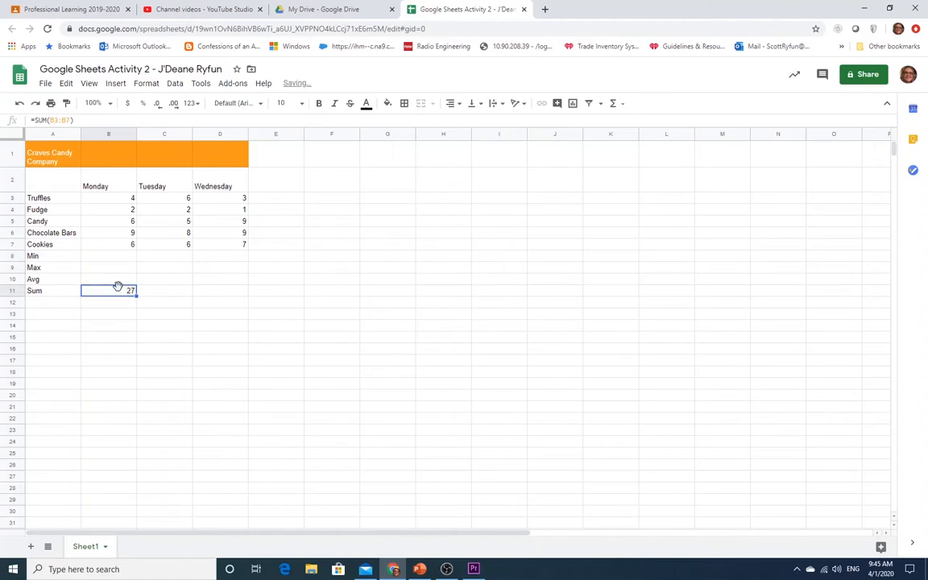
# - Insert an AVERAGE function over the Monday quantities B3:B7 in cell B8
pyautogui.click(110, 281)
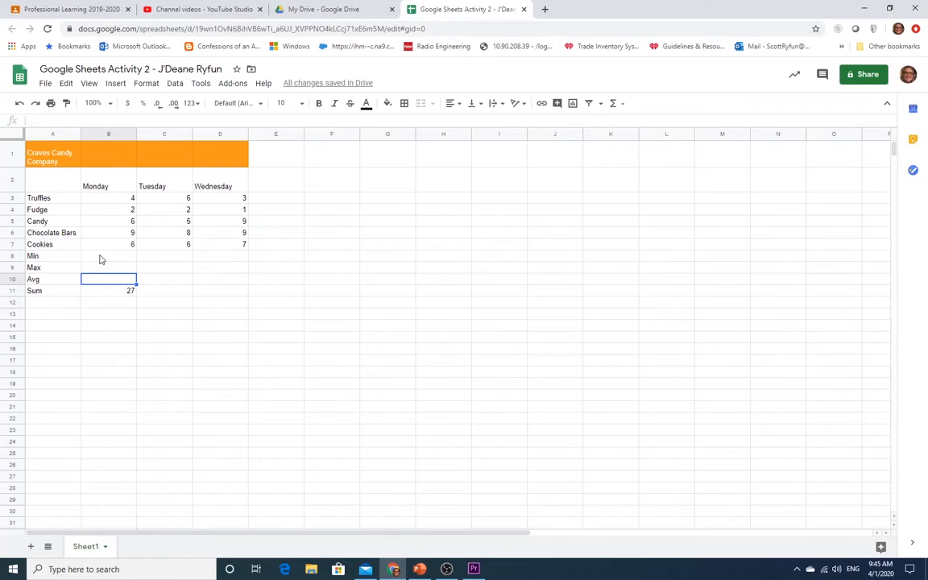
pyautogui.click(101, 257)
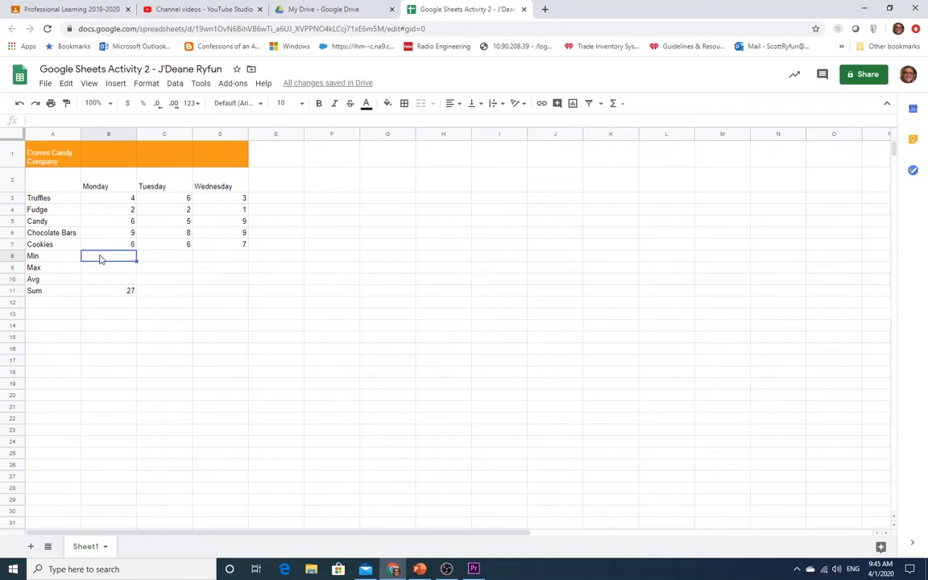
pyautogui.click(118, 198)
pyautogui.moveTo(118, 198); pyautogui.dragTo(118, 247)
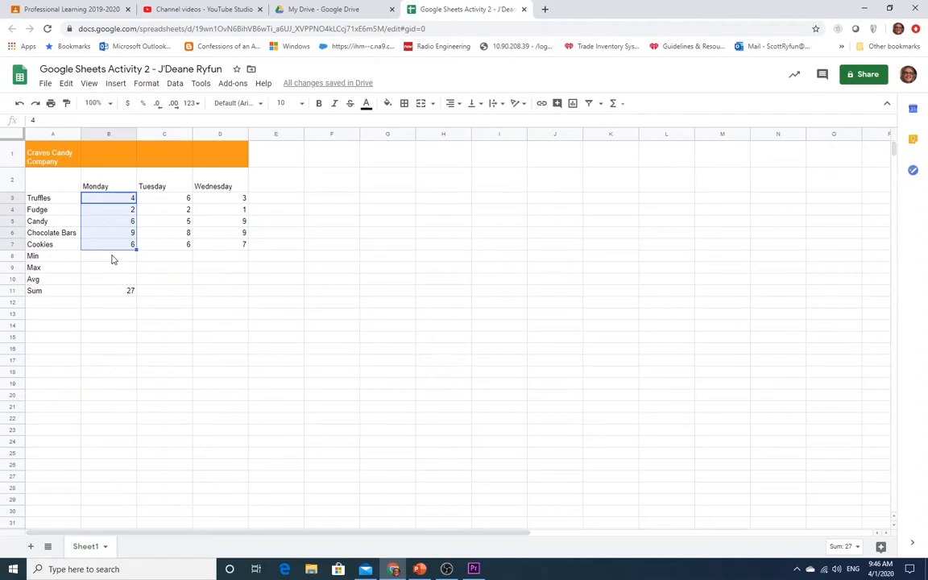
pyautogui.click(115, 83)
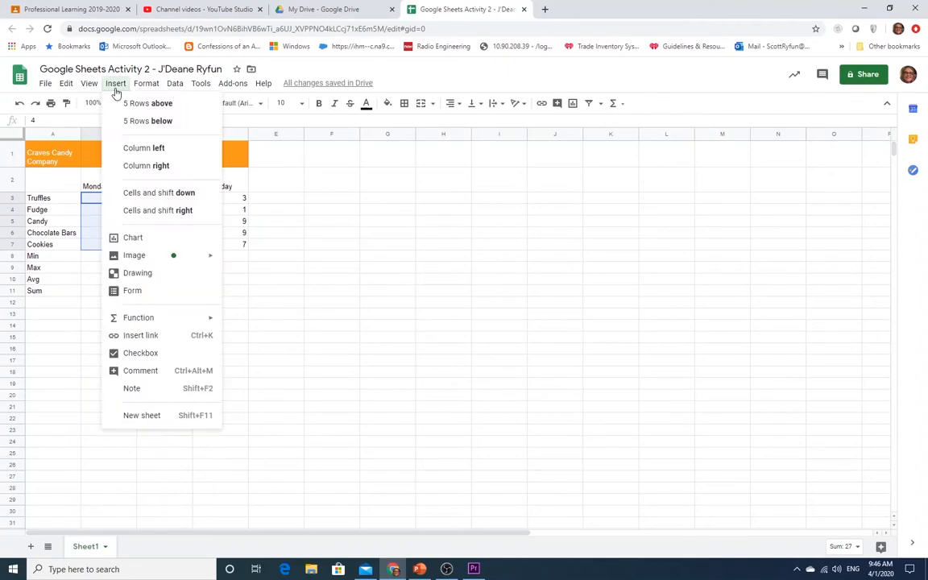
pyautogui.moveTo(173, 321)
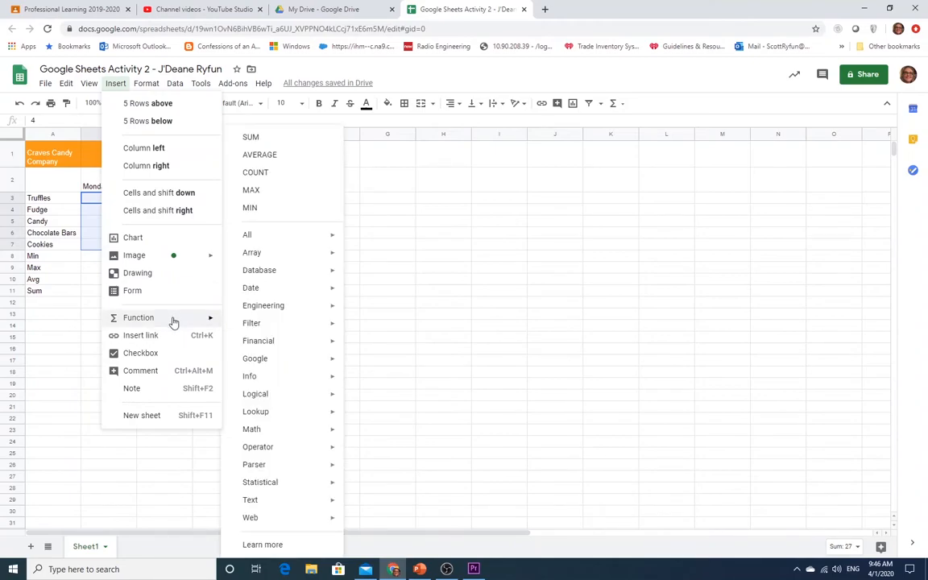
pyautogui.click(259, 153)
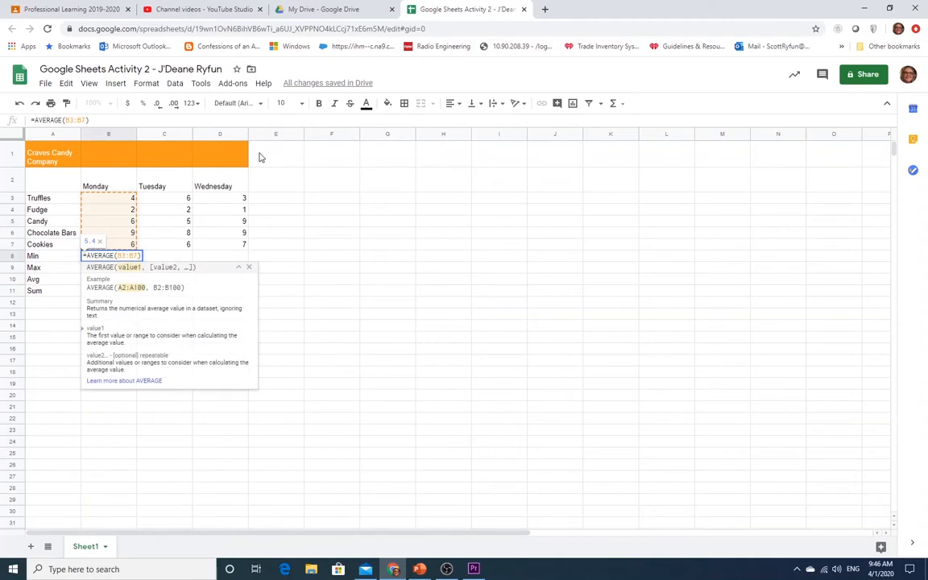
pyautogui.press('Return')
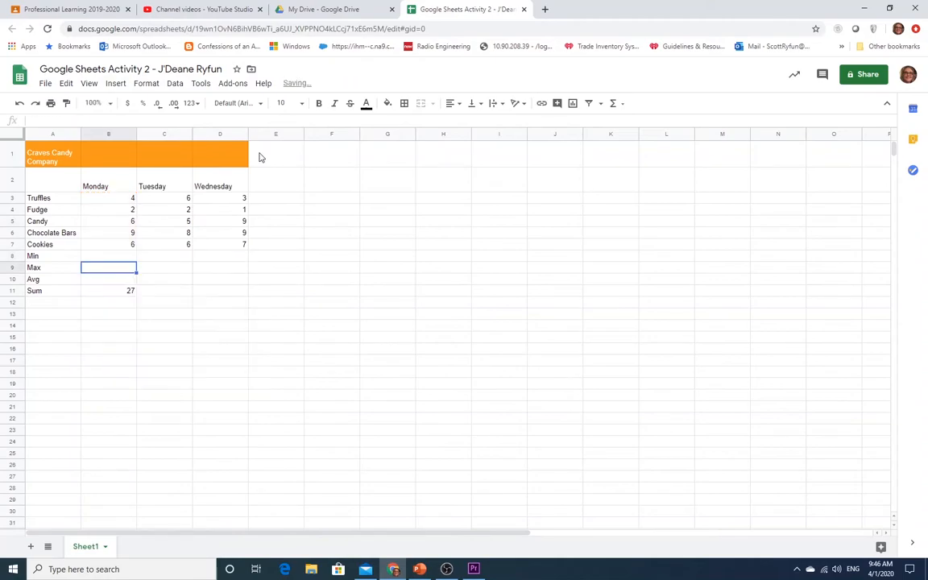
# - Move the Monday AVERAGE formula from cell B8 to B10, in the Avg row
pyautogui.click(107, 260)
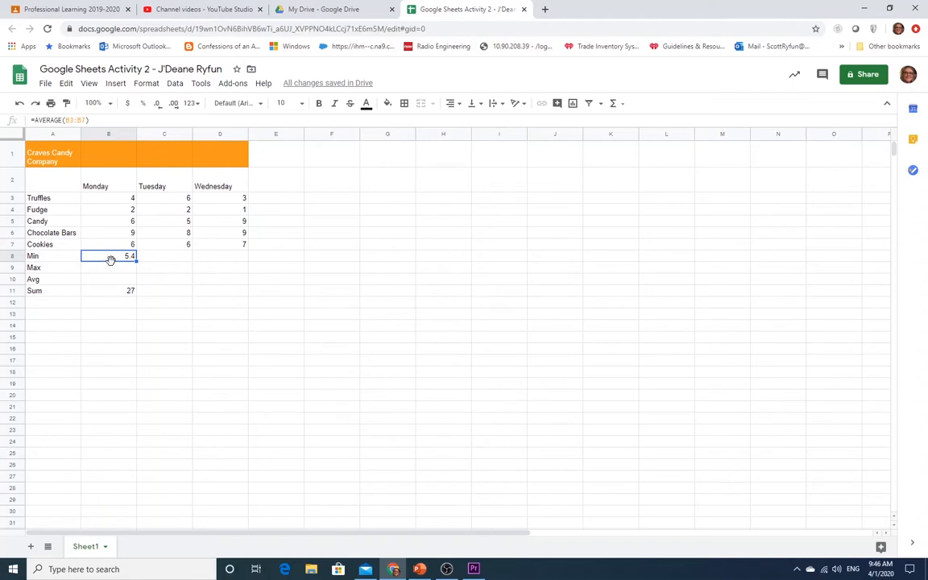
pyautogui.hotkey('ctrl', 'c')
pyautogui.moveTo(110, 261); pyautogui.dragTo(112, 285)
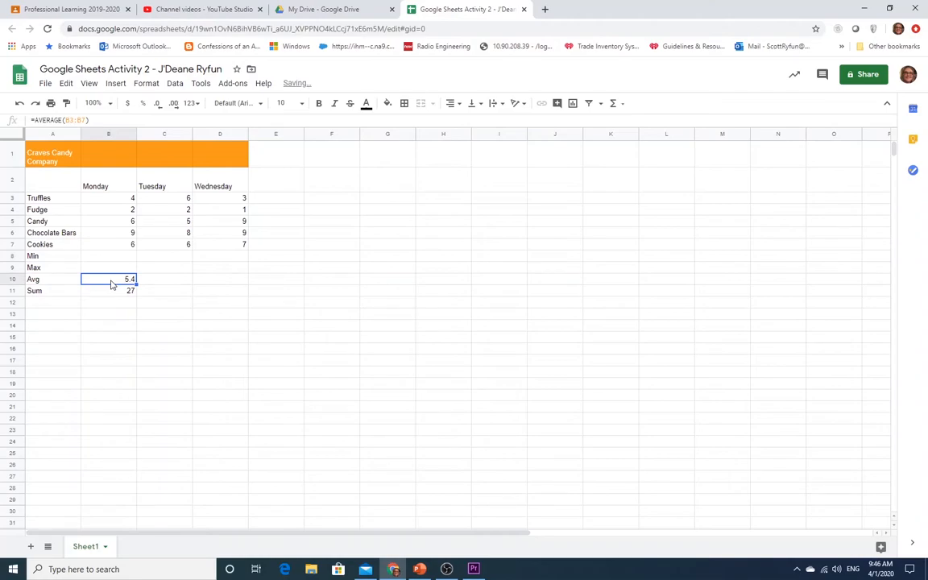
pyautogui.click(105, 263)
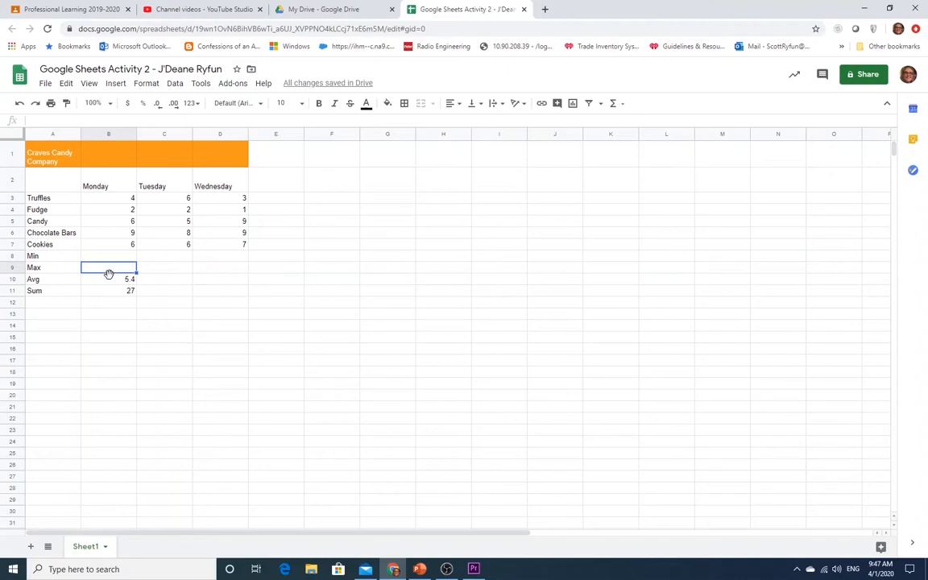
pyautogui.hotkey('ctrl', 'c')
pyautogui.click(110, 256)
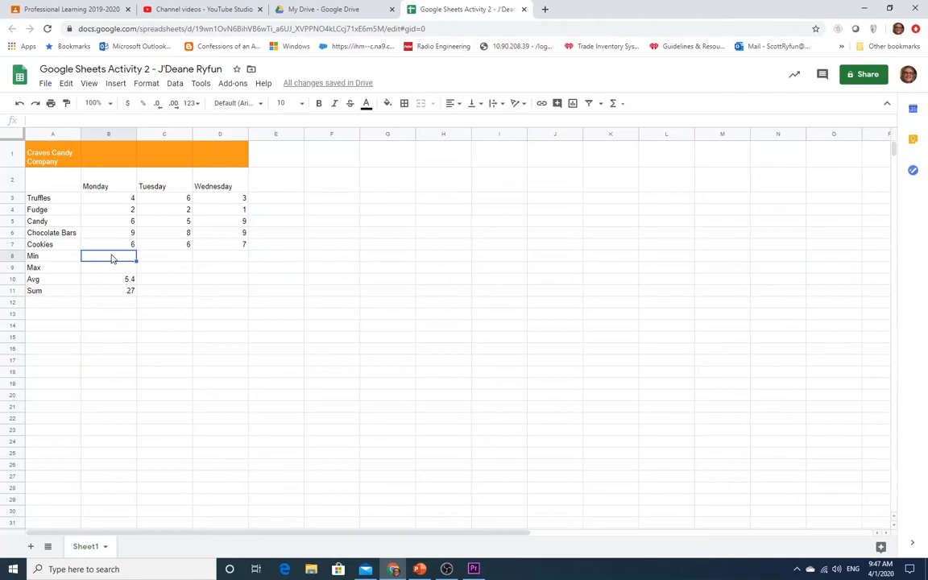
# - Insert a MAX function over the Monday quantities B3:B7 in cell B8
pyautogui.moveTo(122, 199); pyautogui.dragTo(122, 247)
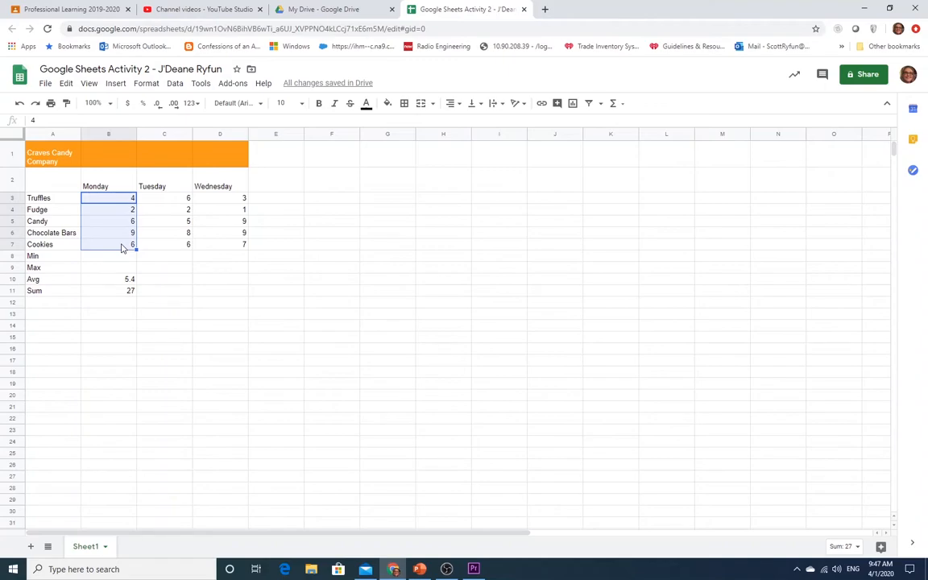
pyautogui.click(137, 84)
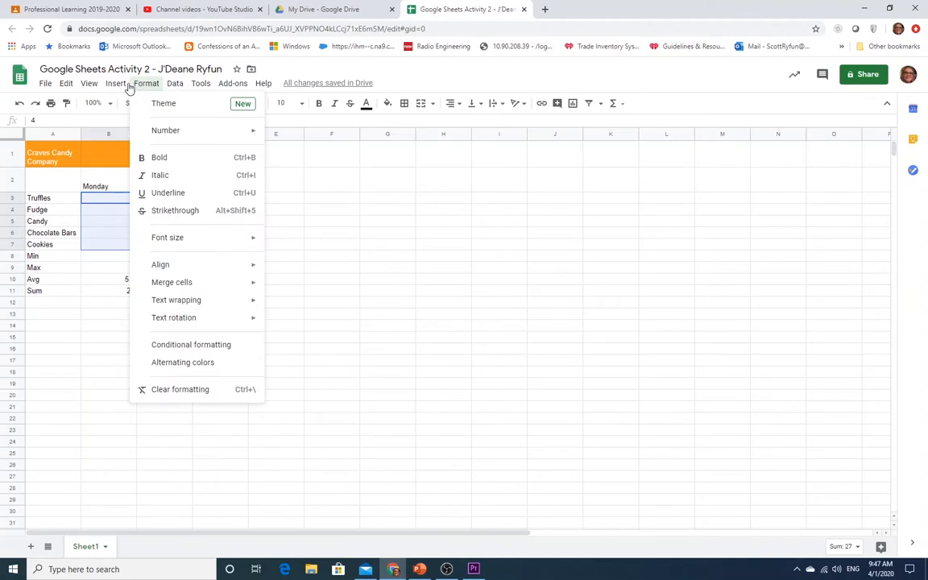
pyautogui.moveTo(126, 87)
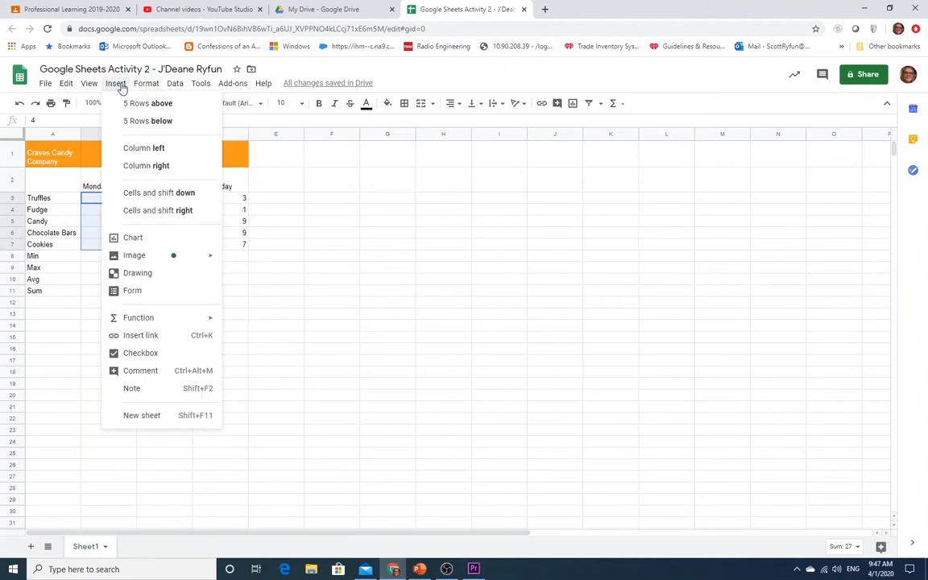
pyautogui.moveTo(137, 326)
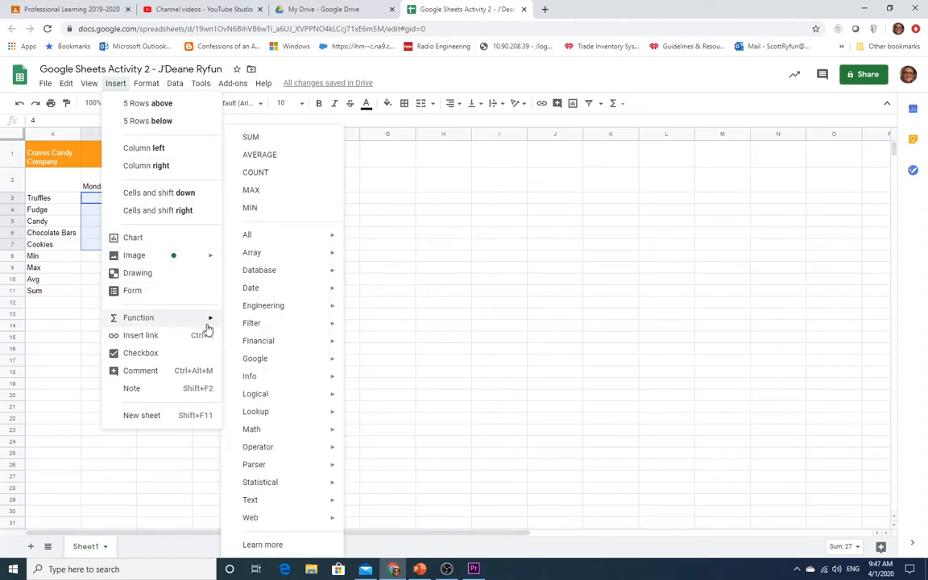
pyautogui.click(269, 193)
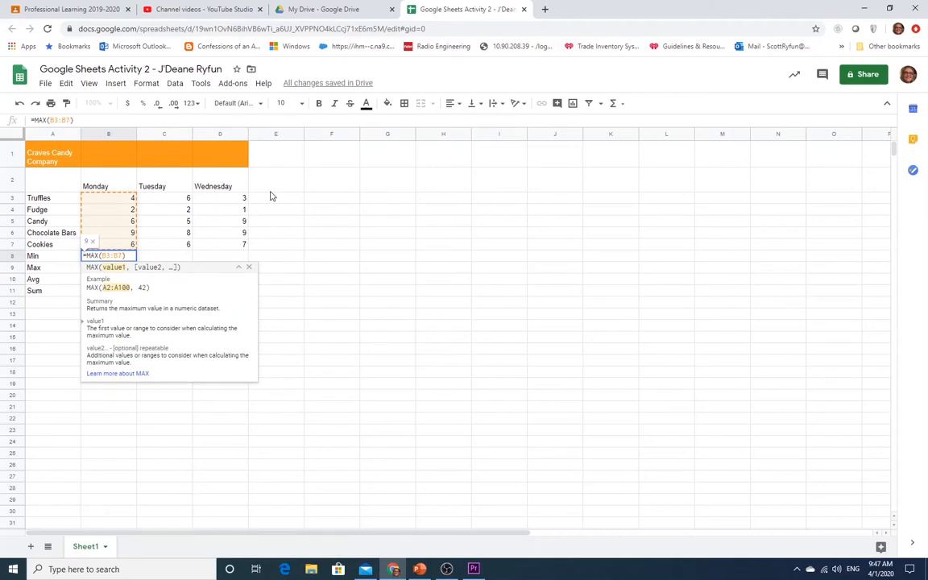
pyautogui.press('Return')
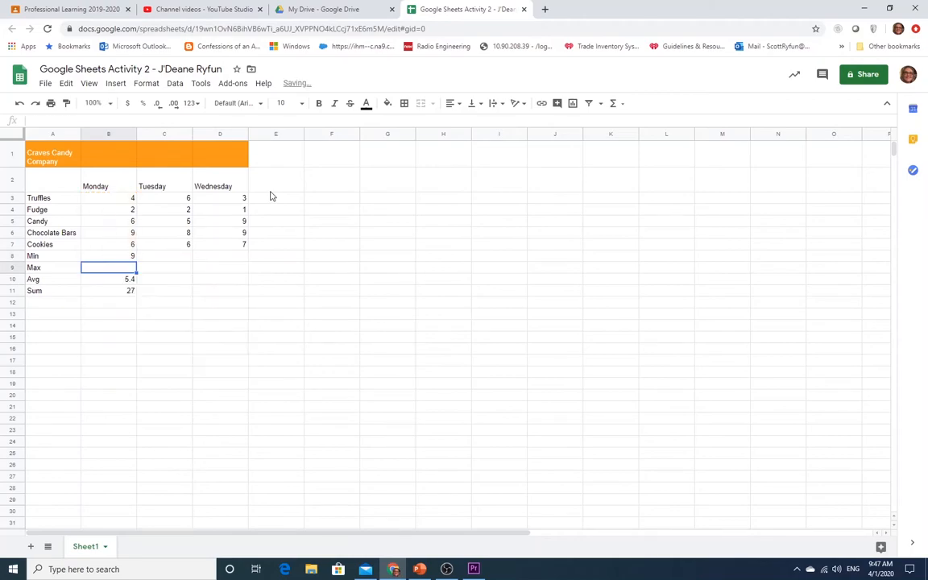
# - Move the Monday MAX formula from cell B8 to B9, in the Max row
pyautogui.click(118, 247)
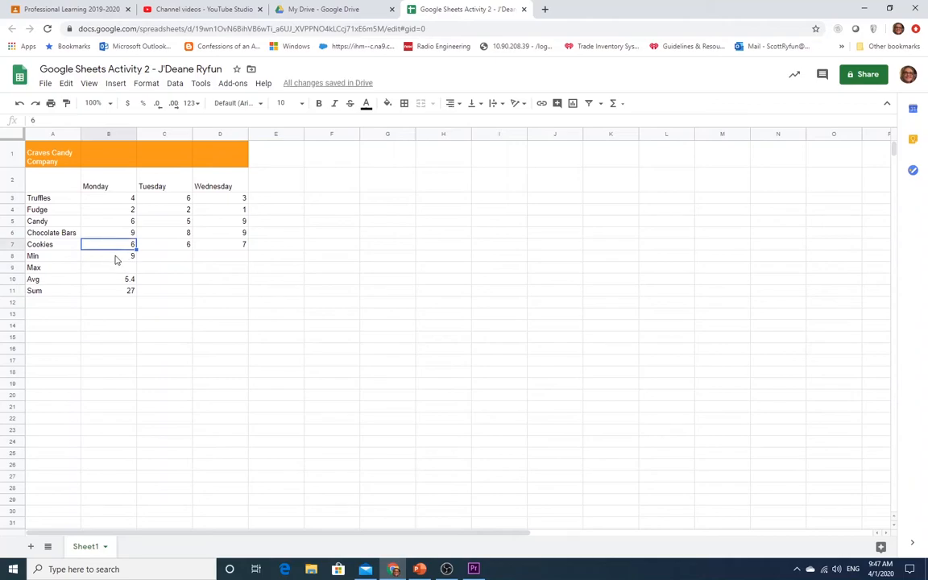
pyautogui.click(115, 256)
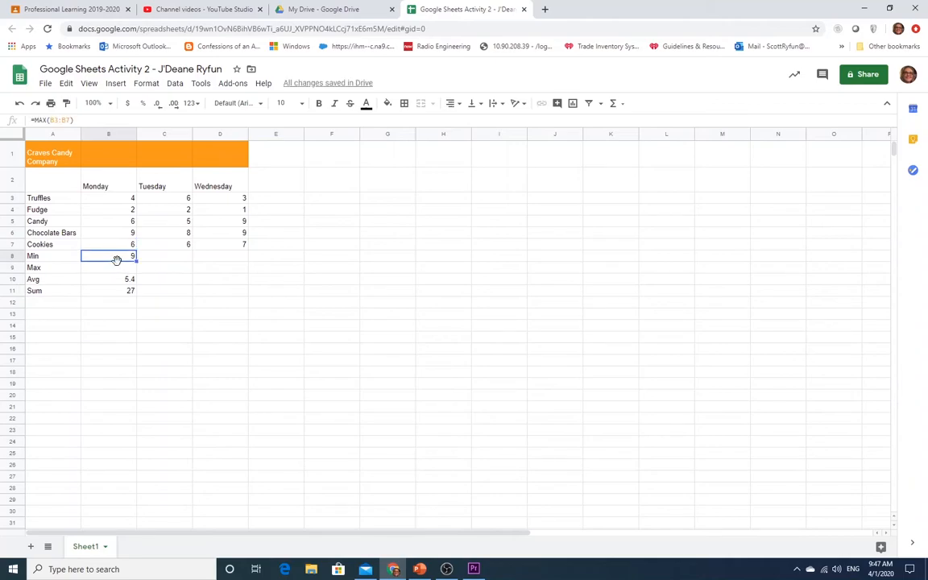
pyautogui.moveTo(116, 258); pyautogui.dragTo(117, 268)
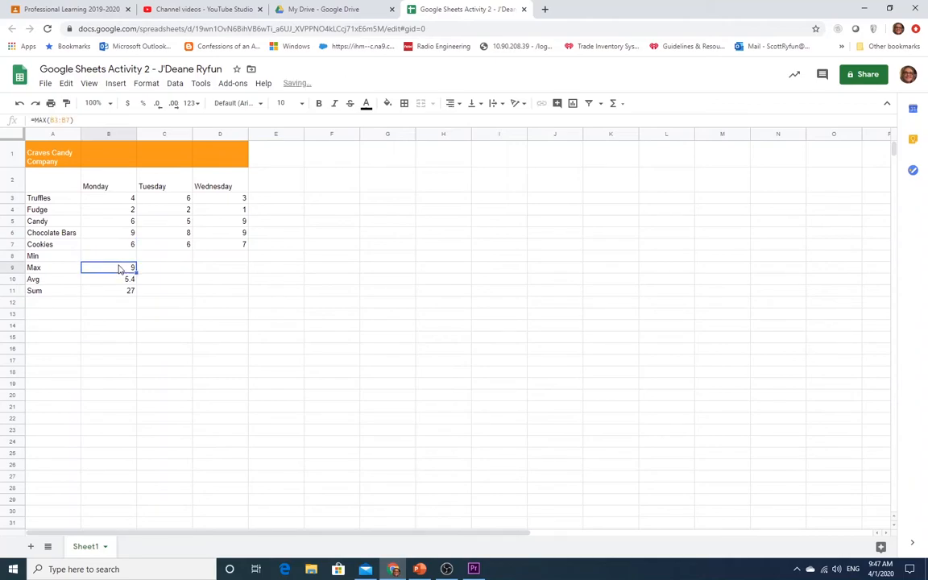
# - Insert a MIN function over the Monday quantities B3:B7 in cell B8, in the Min row
pyautogui.click(118, 260)
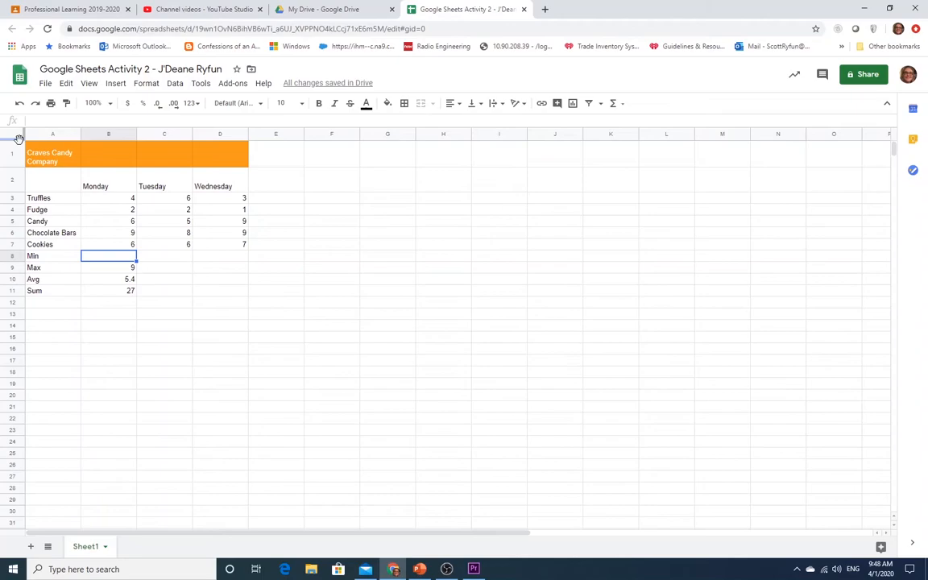
pyautogui.moveTo(111, 197); pyautogui.dragTo(113, 250)
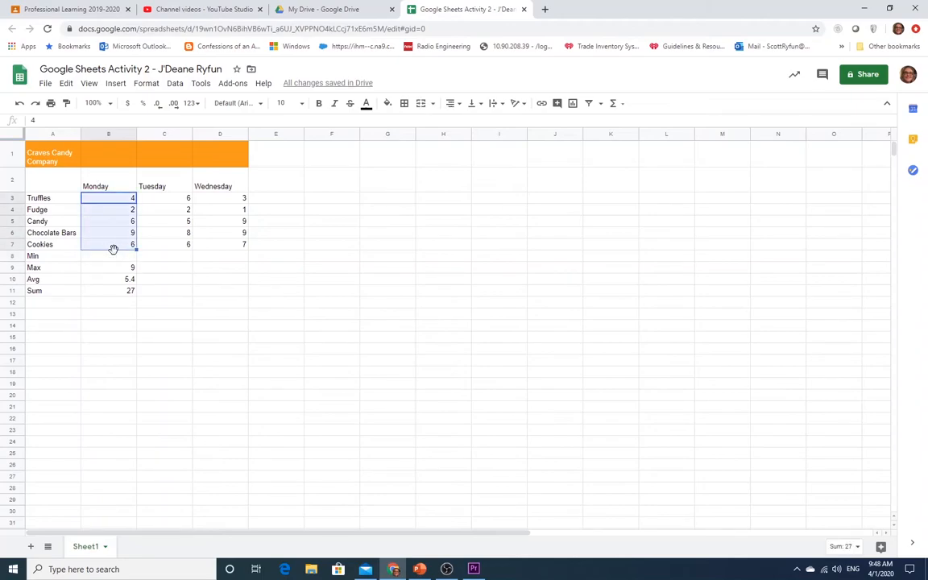
pyautogui.click(121, 85)
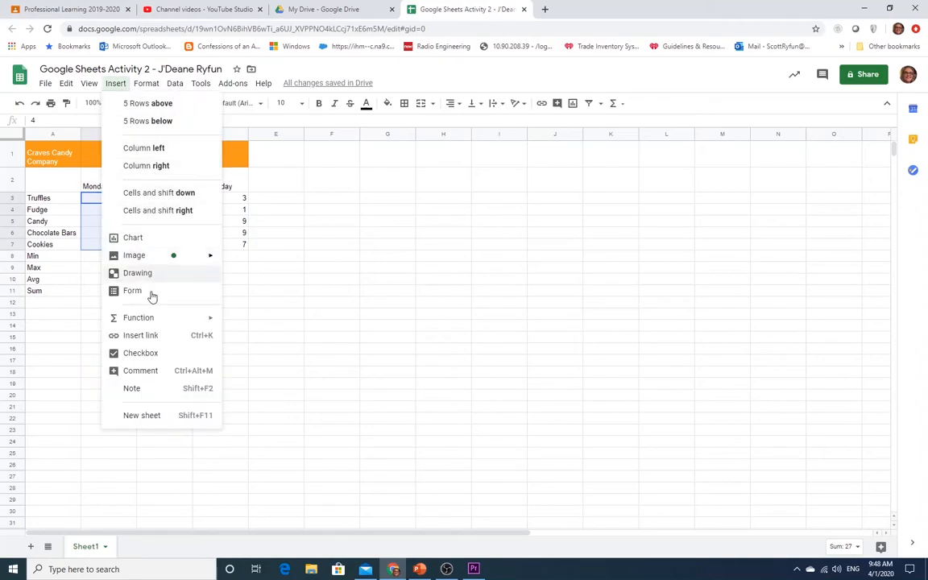
pyautogui.moveTo(151, 327)
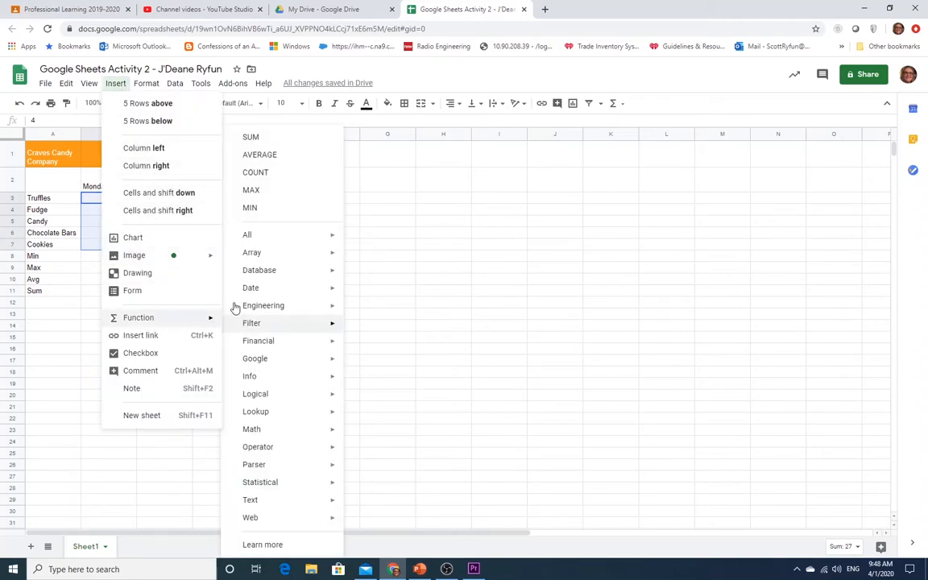
pyautogui.click(264, 213)
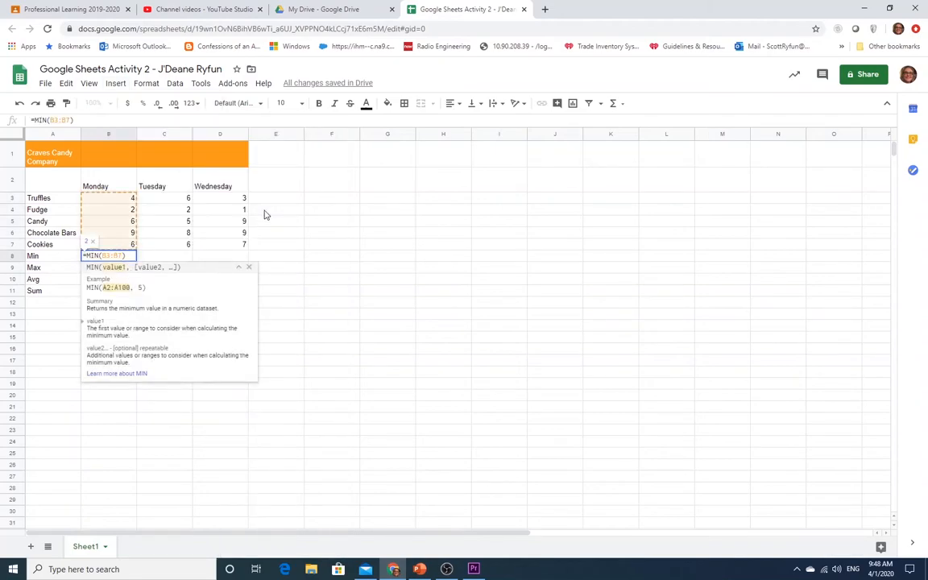
pyautogui.press('Return')
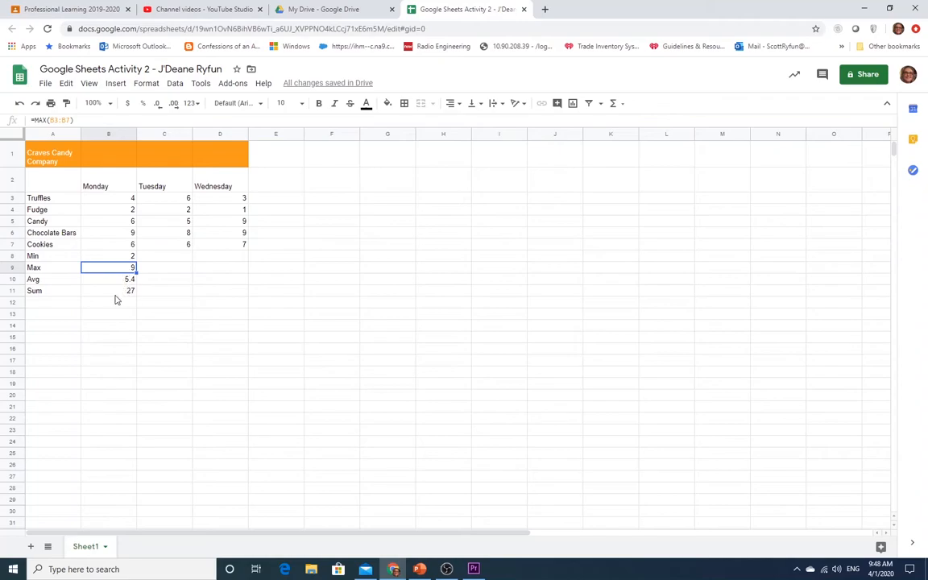
# - Make the Min, Max, Avg and Sum rows bold across the range A8:D11
pyautogui.click(38, 257)
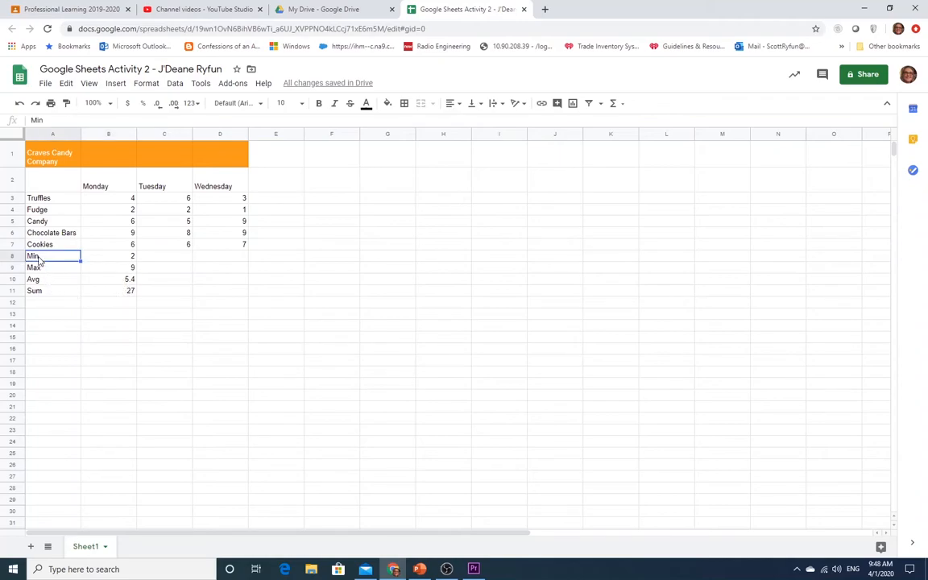
pyautogui.moveTo(44, 260); pyautogui.dragTo(230, 287)
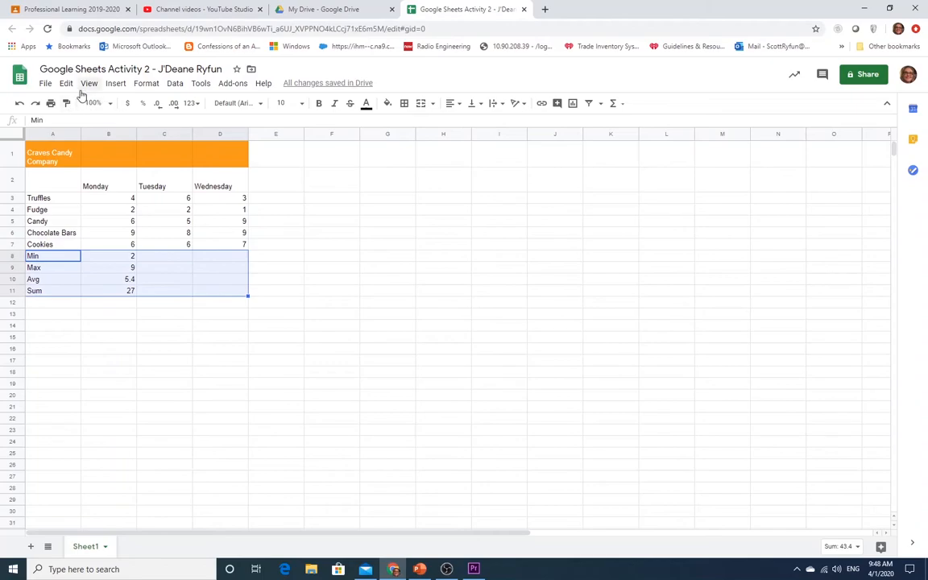
pyautogui.click(319, 103)
pyautogui.click(188, 266)
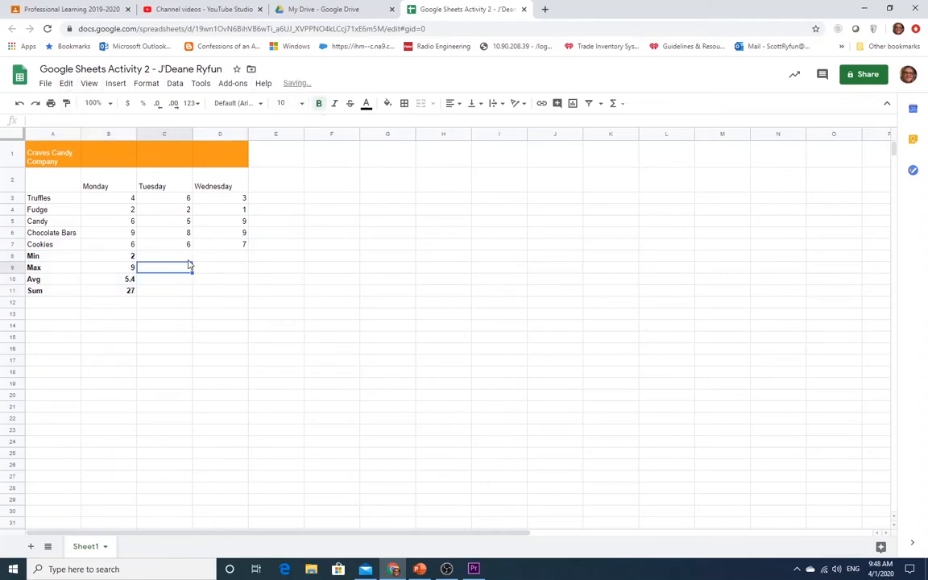
pyautogui.click(184, 200)
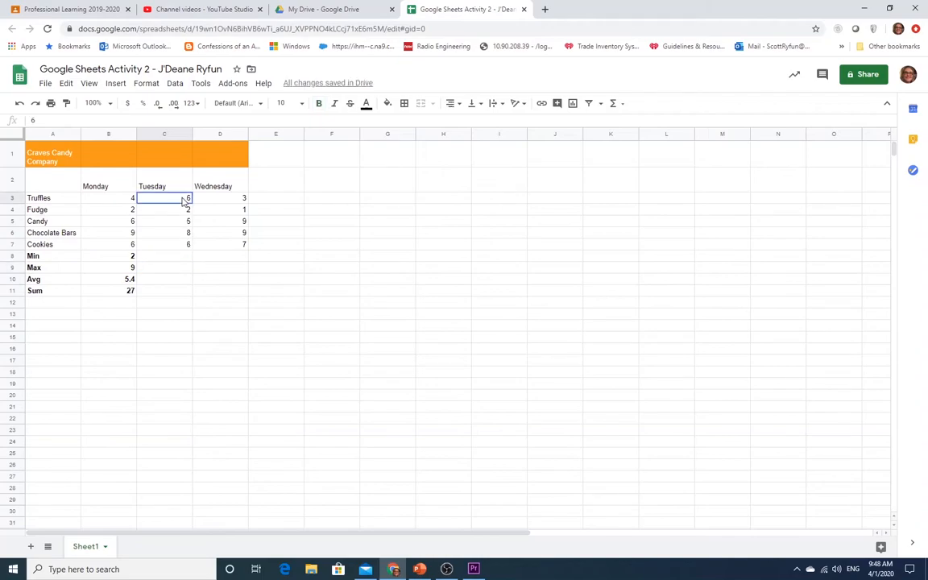
pyautogui.moveTo(184, 200); pyautogui.dragTo(182, 247)
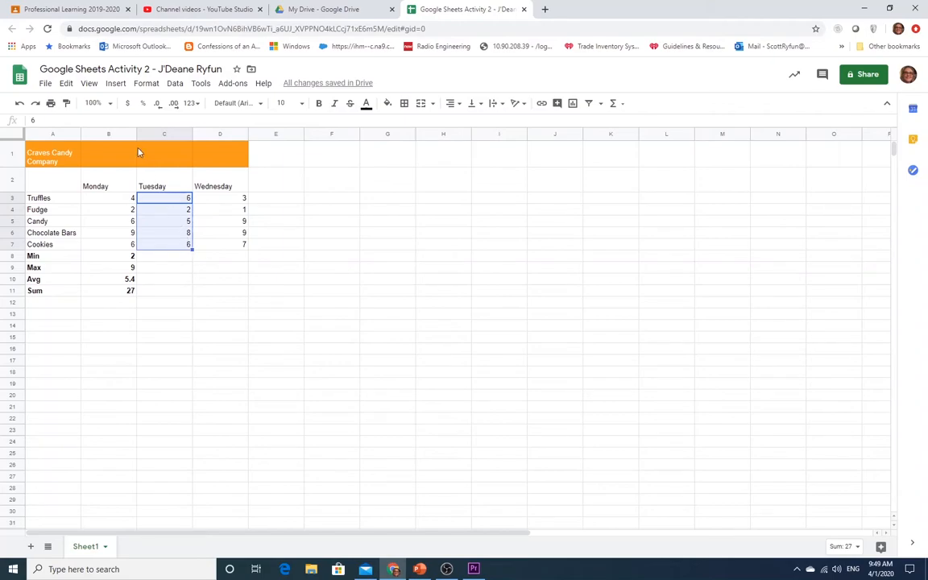
pyautogui.click(113, 85)
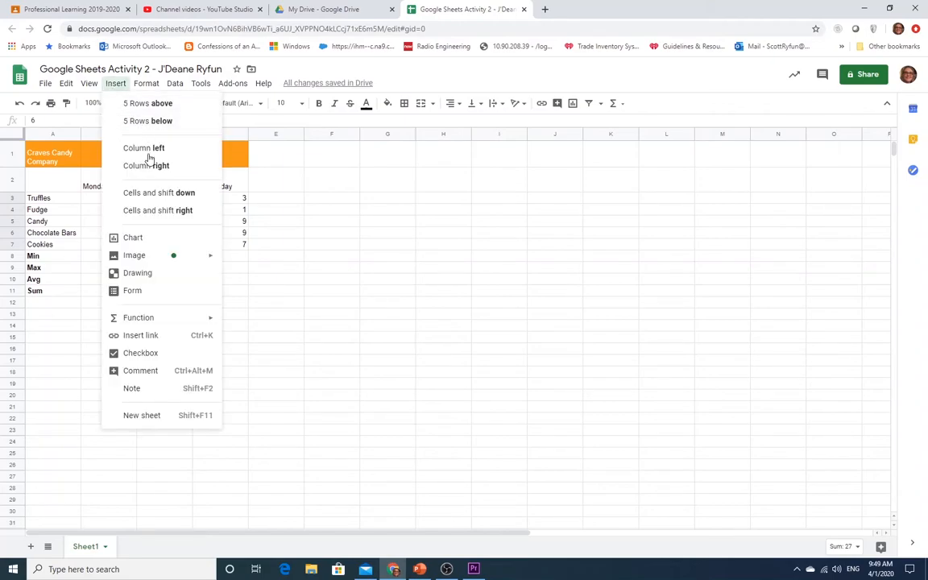
pyautogui.moveTo(171, 319)
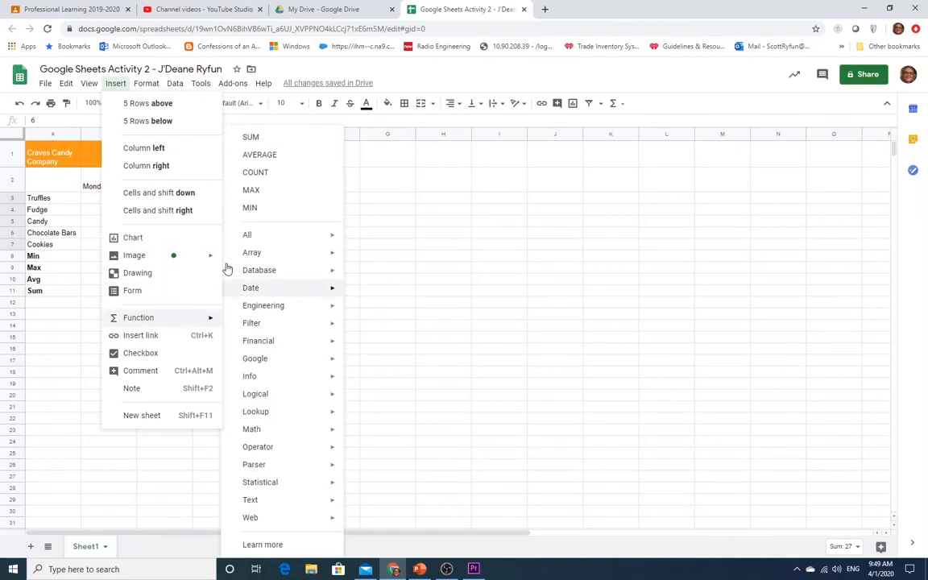
pyautogui.click(263, 140)
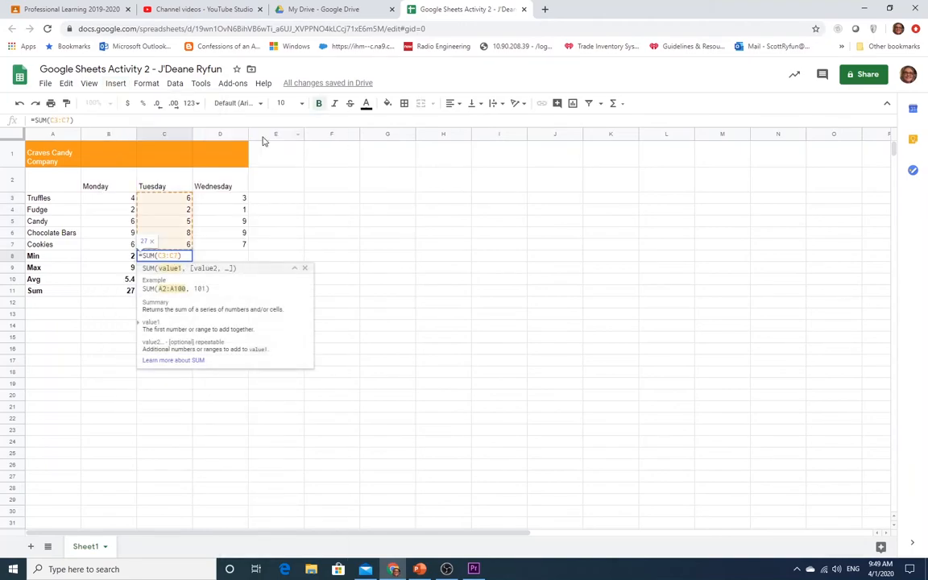
pyautogui.press('Return')
pyautogui.hotkey('ctrl', 'z')
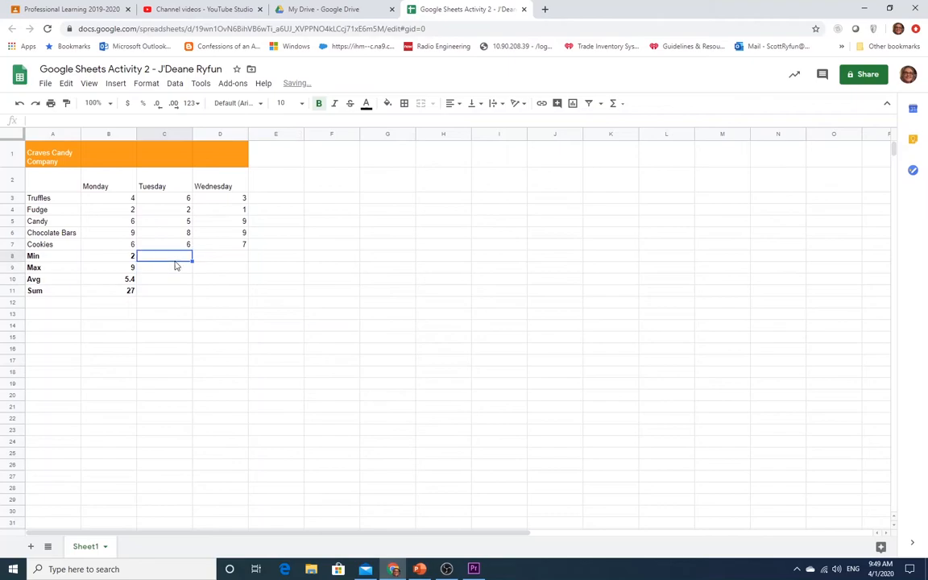
pyautogui.click(175, 267)
pyautogui.click(177, 259)
# - Insert a SUM function over the Tuesday quantities C3:C7 in cell C8 and move it to C11, in the Sum row
pyautogui.click(183, 199)
pyautogui.moveTo(183, 202); pyautogui.dragTo(183, 247)
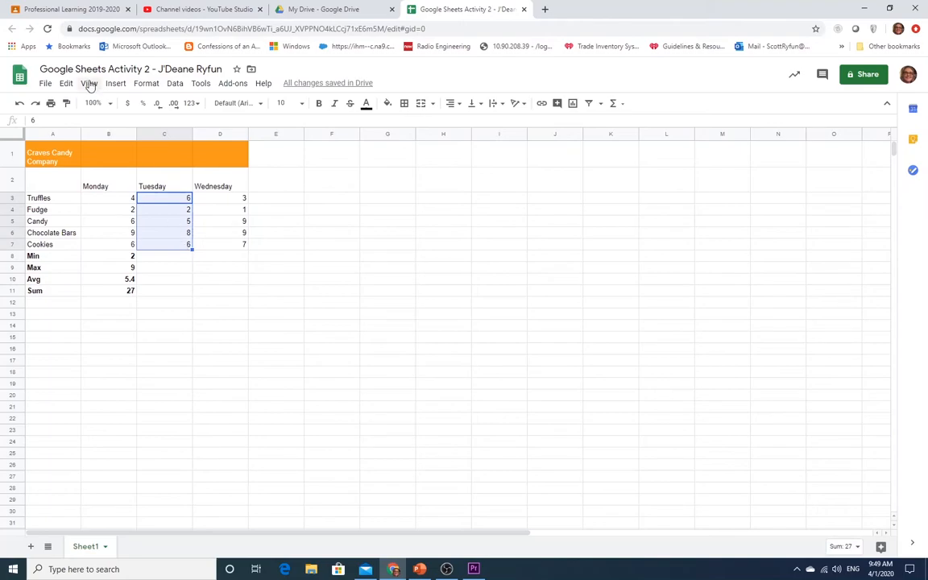
pyautogui.click(116, 84)
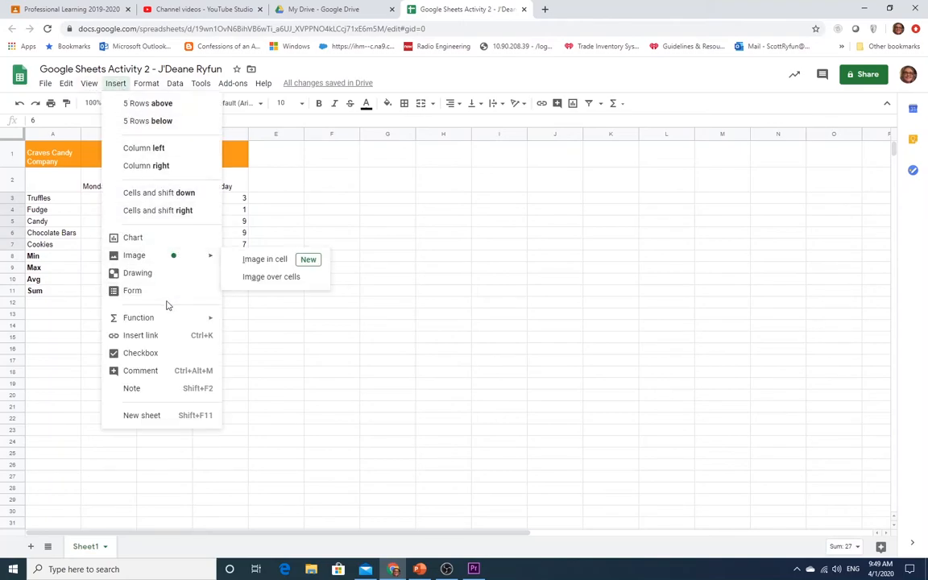
pyautogui.moveTo(168, 320)
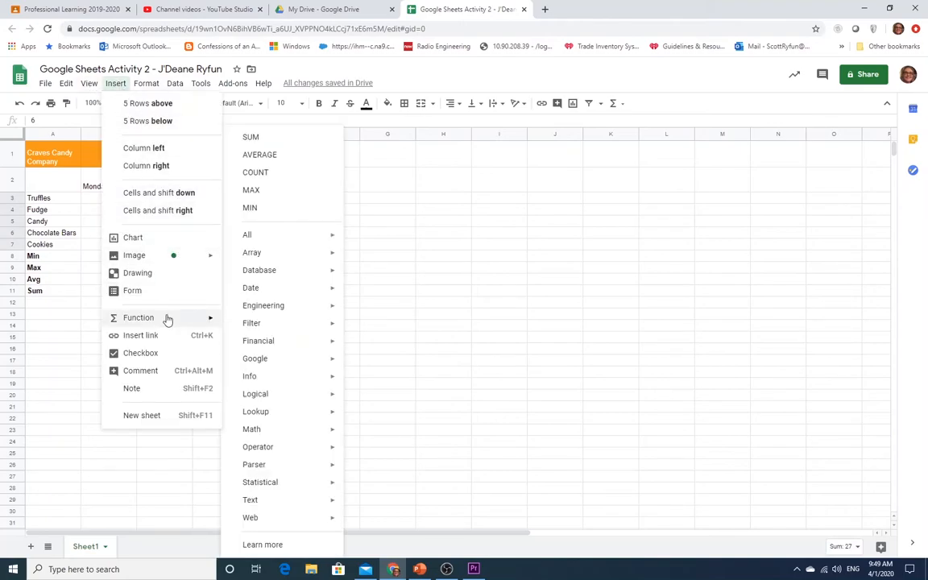
pyautogui.click(241, 137)
pyautogui.press('Return')
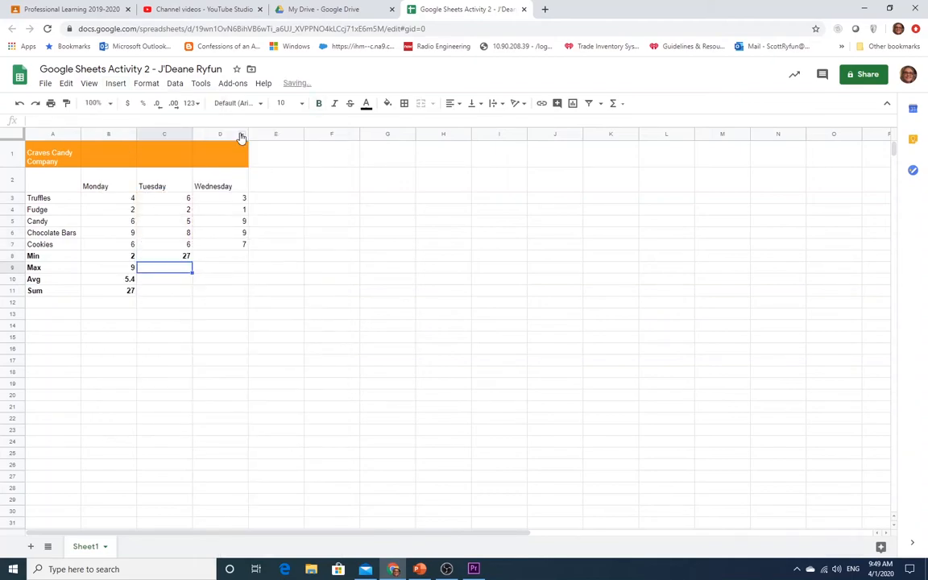
pyautogui.click(182, 257)
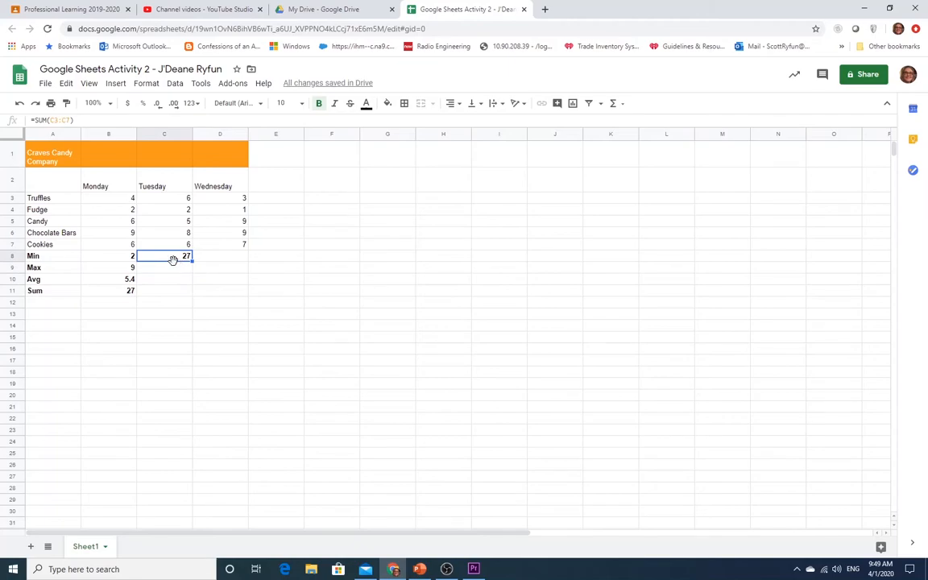
pyautogui.moveTo(172, 262); pyautogui.dragTo(175, 295)
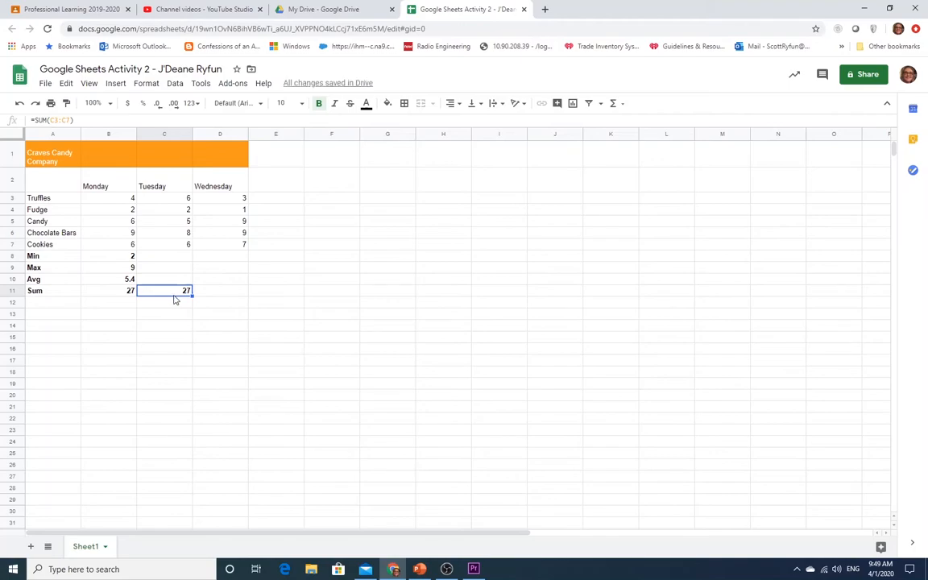
# - Insert an AVERAGE function over the Tuesday quantities C3:C7 in cell C8
pyautogui.click(170, 256)
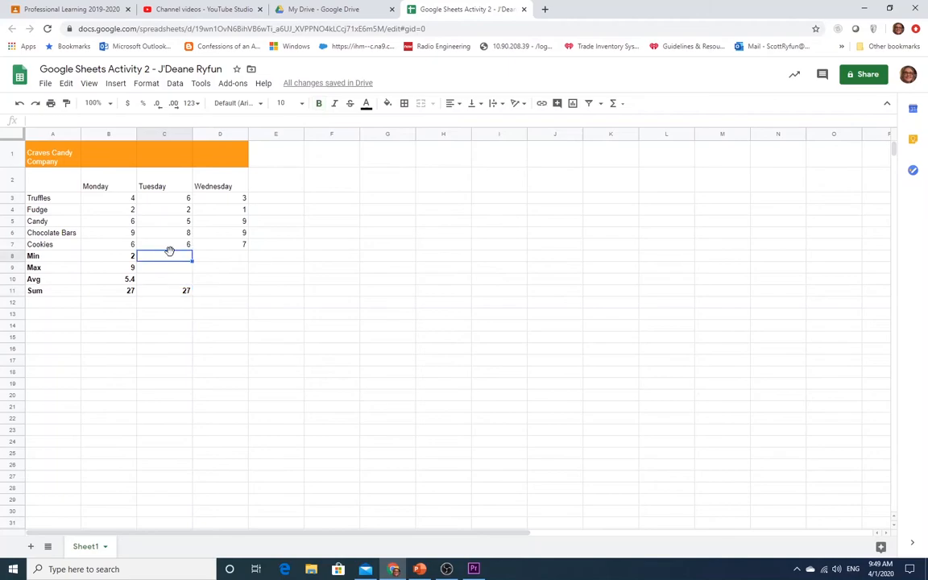
pyautogui.moveTo(170, 199); pyautogui.dragTo(171, 250)
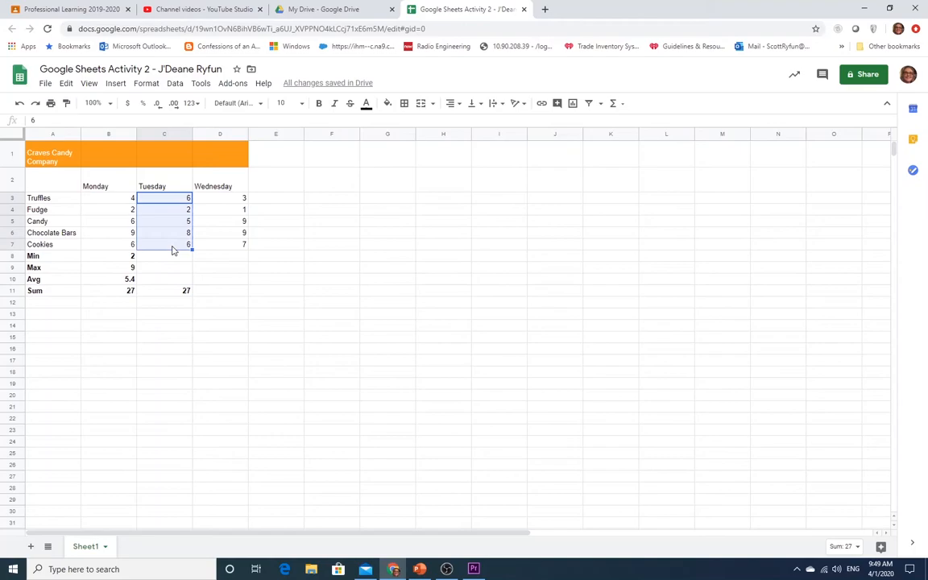
pyautogui.click(115, 83)
pyautogui.moveTo(151, 317)
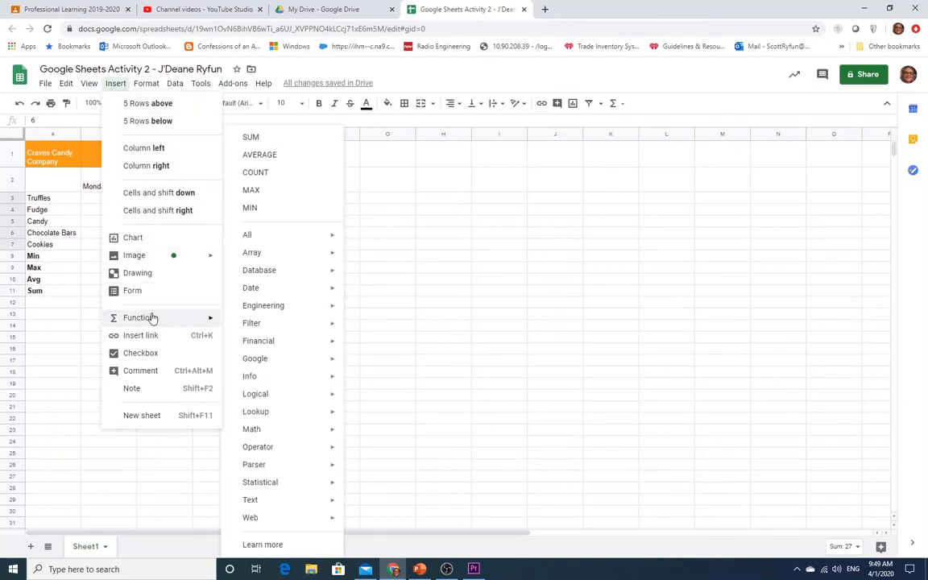
pyautogui.click(274, 156)
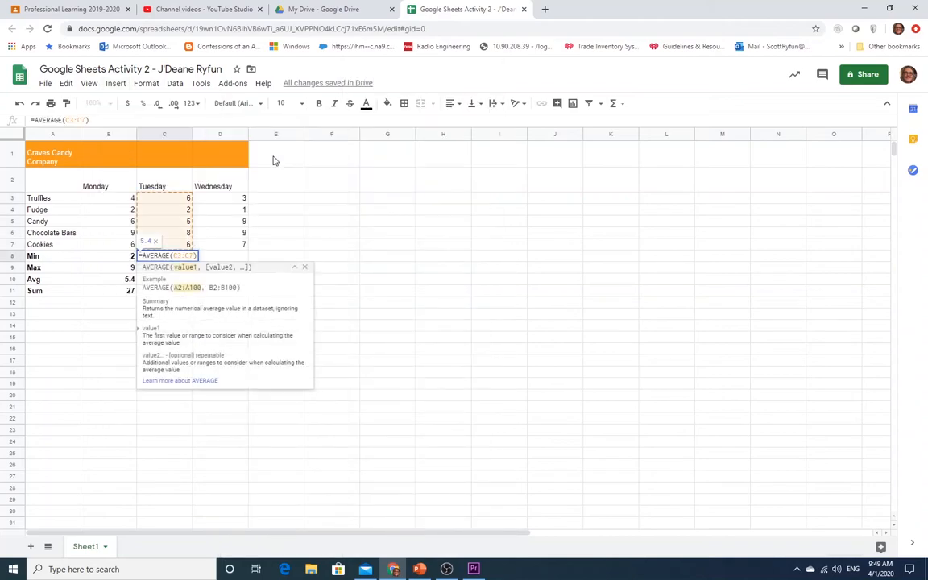
pyautogui.press('Return')
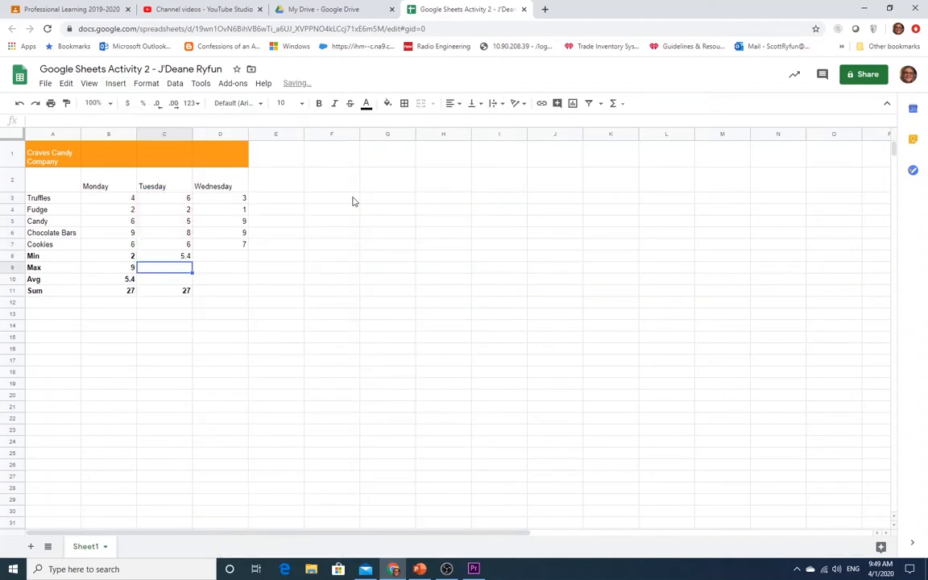
# - Move the Tuesday AVERAGE function from cell C8 to C10, in the Avg row
pyautogui.click(184, 258)
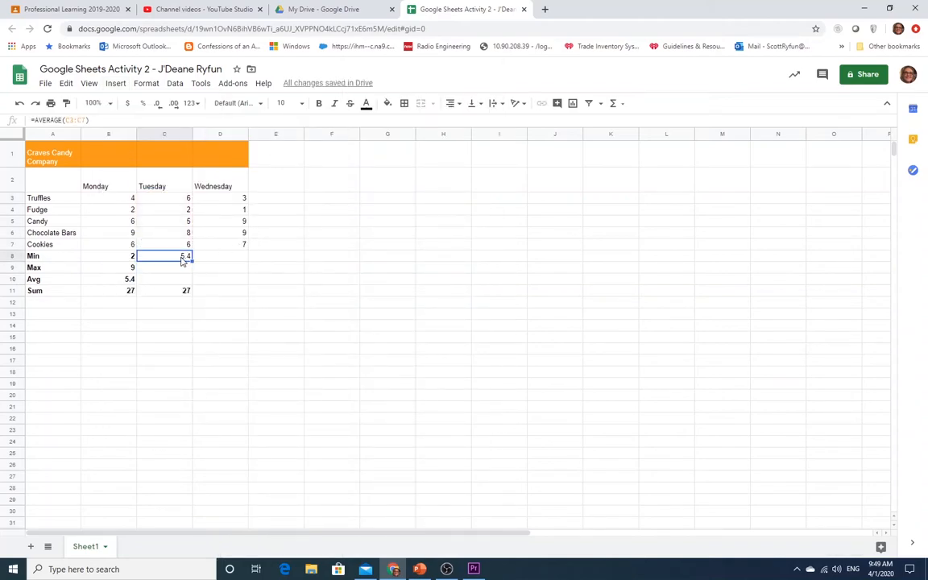
pyautogui.moveTo(169, 263); pyautogui.dragTo(172, 281)
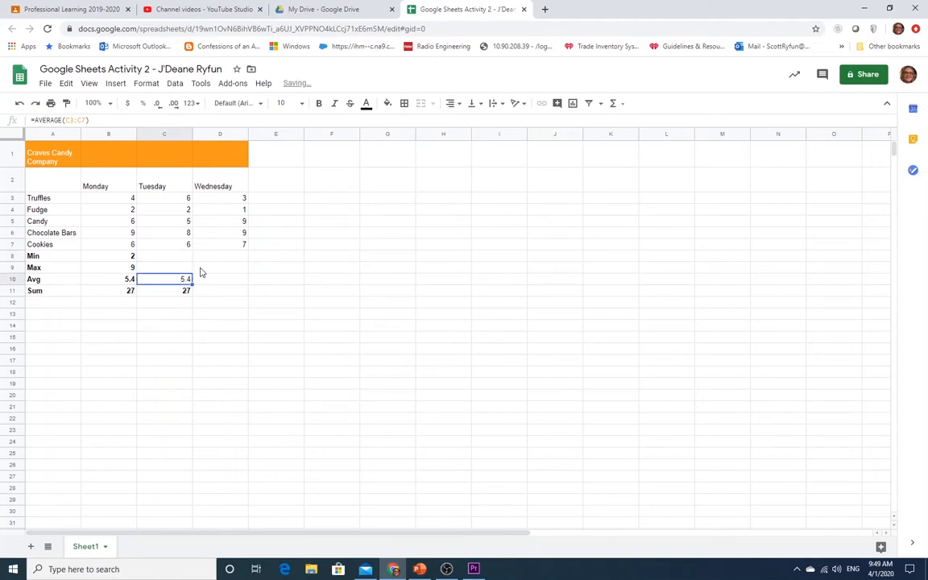
# - Insert a MAX function over the Tuesday quantities C3:C7 in cell C8 and move it to C9, in the Max row
pyautogui.click(159, 177)
pyautogui.moveTo(172, 200); pyautogui.dragTo(175, 246)
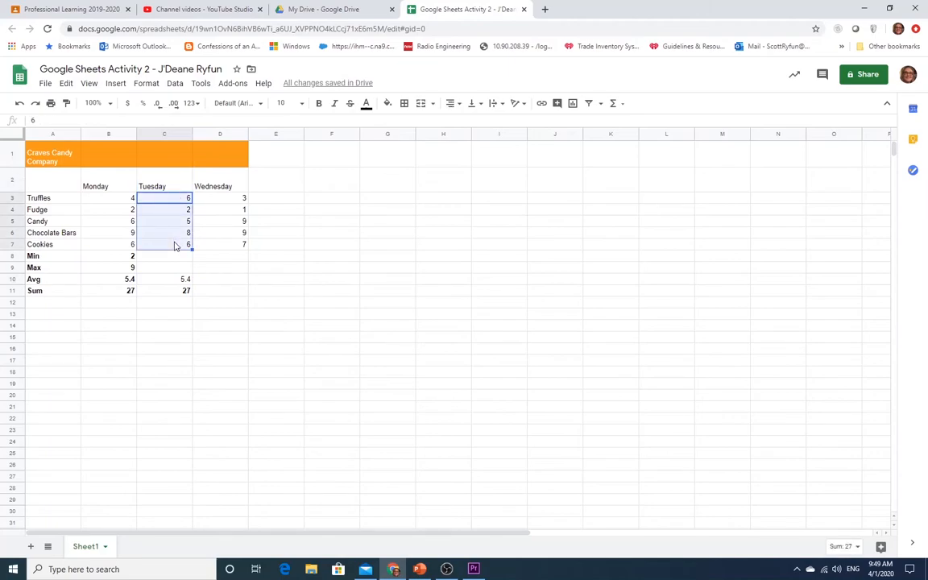
pyautogui.click(116, 84)
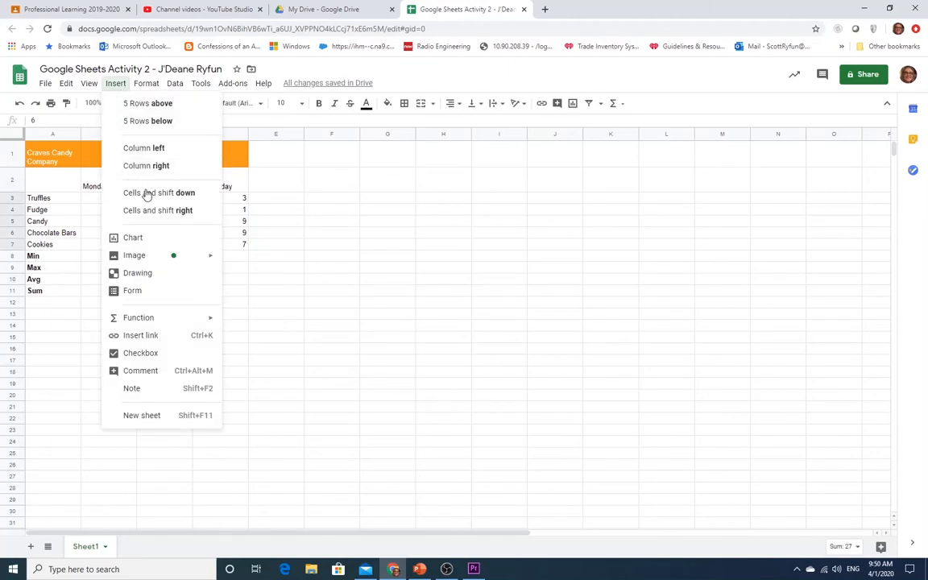
pyautogui.moveTo(158, 321)
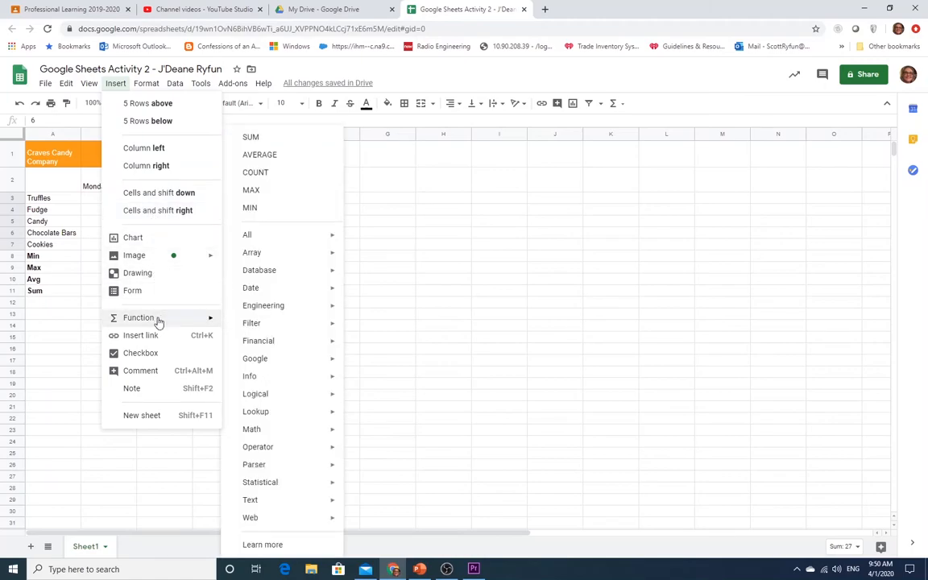
pyautogui.click(253, 194)
pyautogui.press('Return')
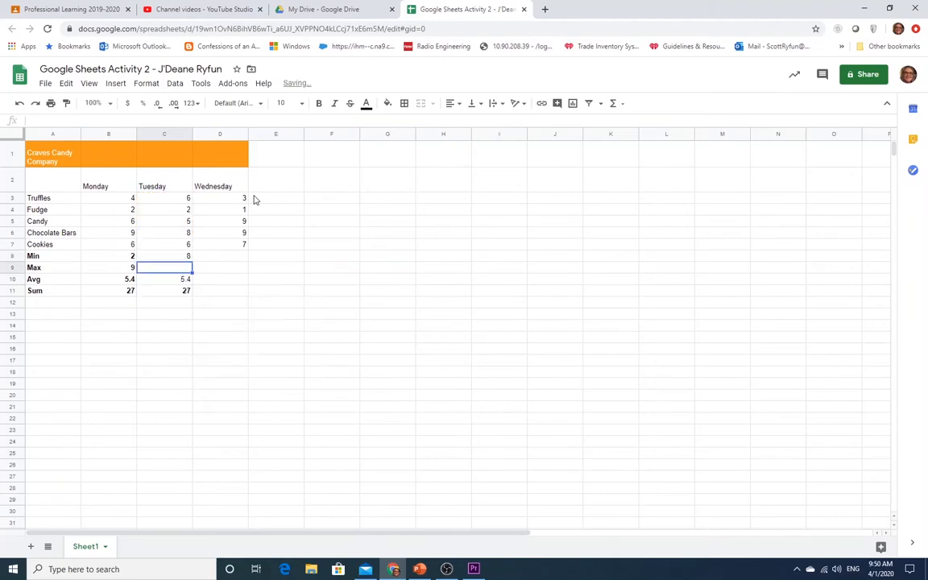
pyautogui.click(166, 257)
pyautogui.hotkey('ctrl', 'c')
pyautogui.moveTo(169, 268); pyautogui.dragTo(170, 271)
# - Insert a MIN function over the Tuesday quantities C3:C7 in cell C8, in the Min row
pyautogui.press('Up')
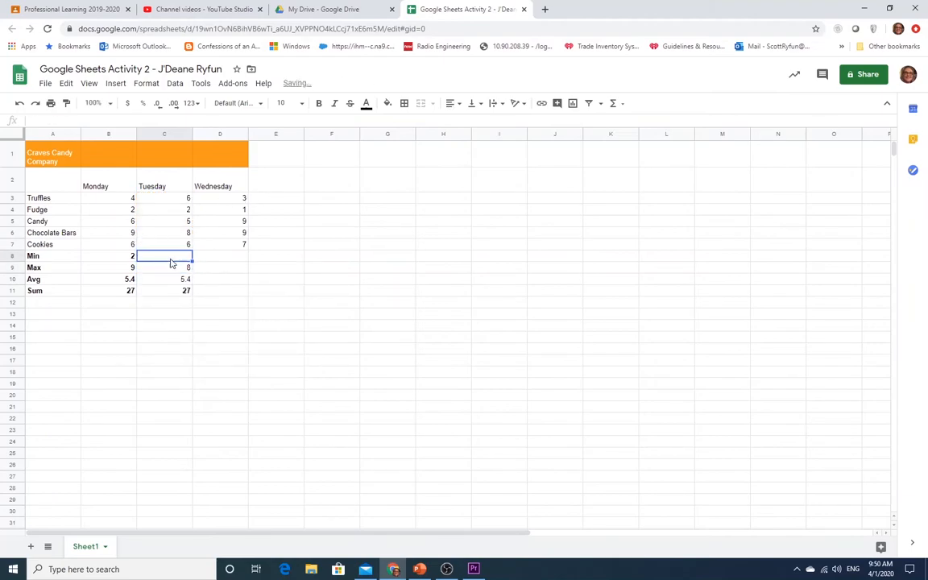
pyautogui.moveTo(186, 198); pyautogui.dragTo(183, 244)
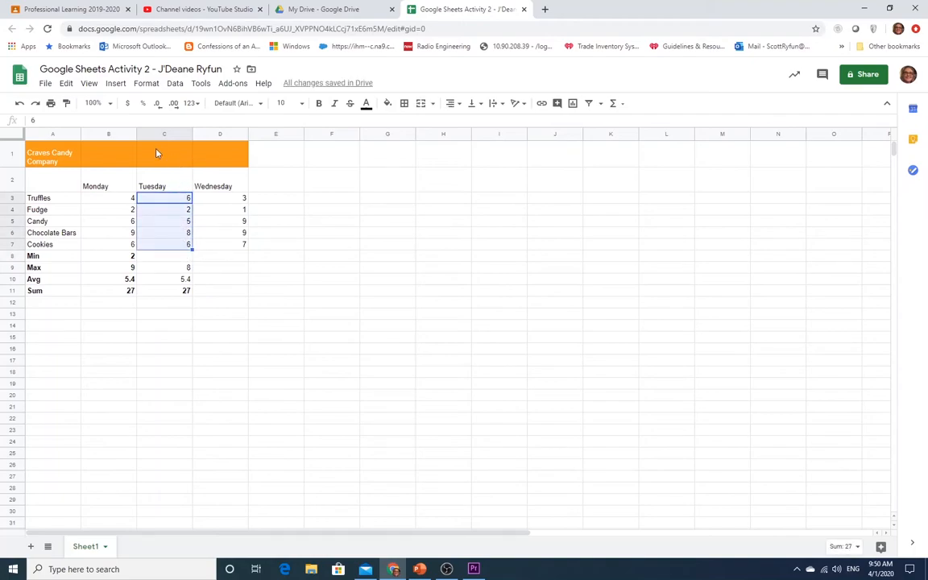
pyautogui.click(116, 83)
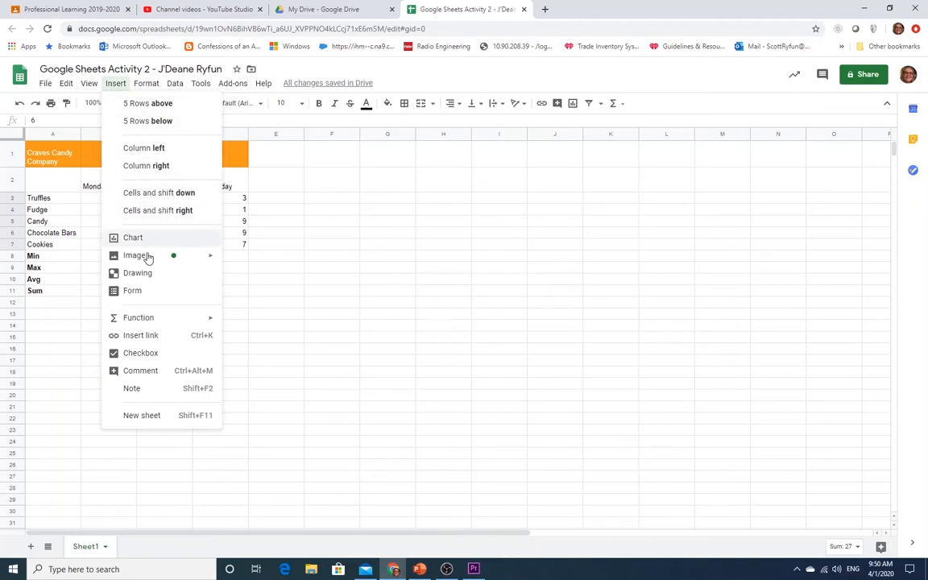
pyautogui.moveTo(149, 319)
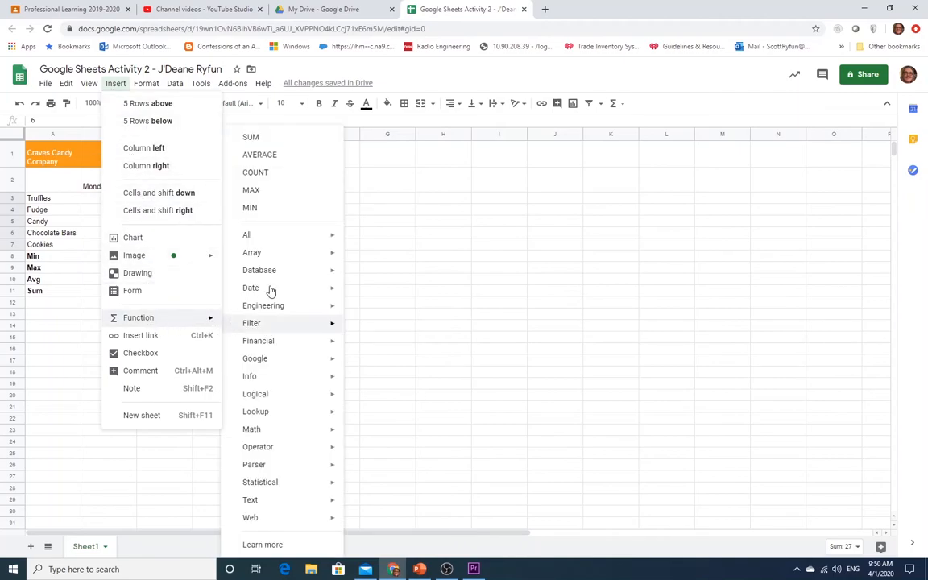
pyautogui.click(287, 214)
pyautogui.press('Return')
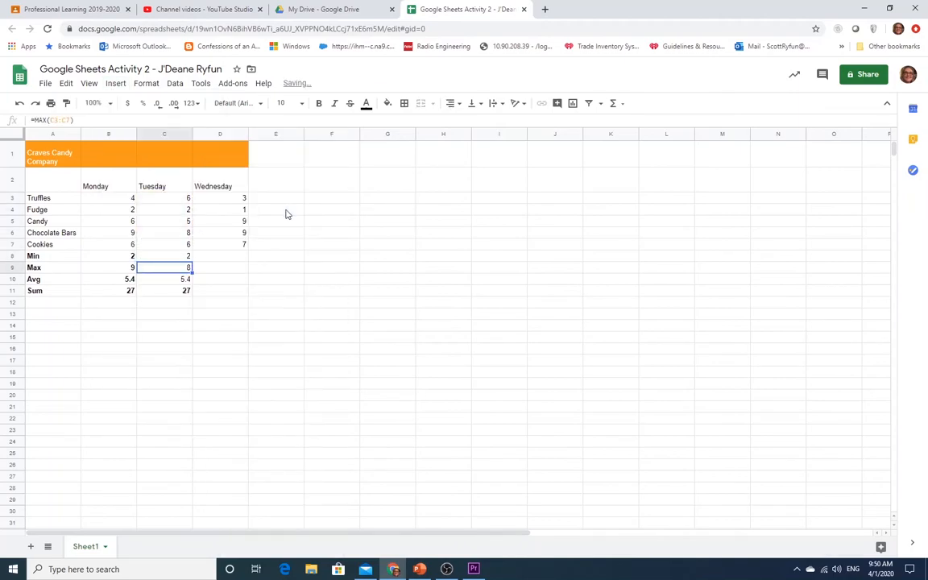
# - Make the Tuesday Min, Max and Avg cells C8:C10 bold
pyautogui.moveTo(179, 256); pyautogui.dragTo(174, 282)
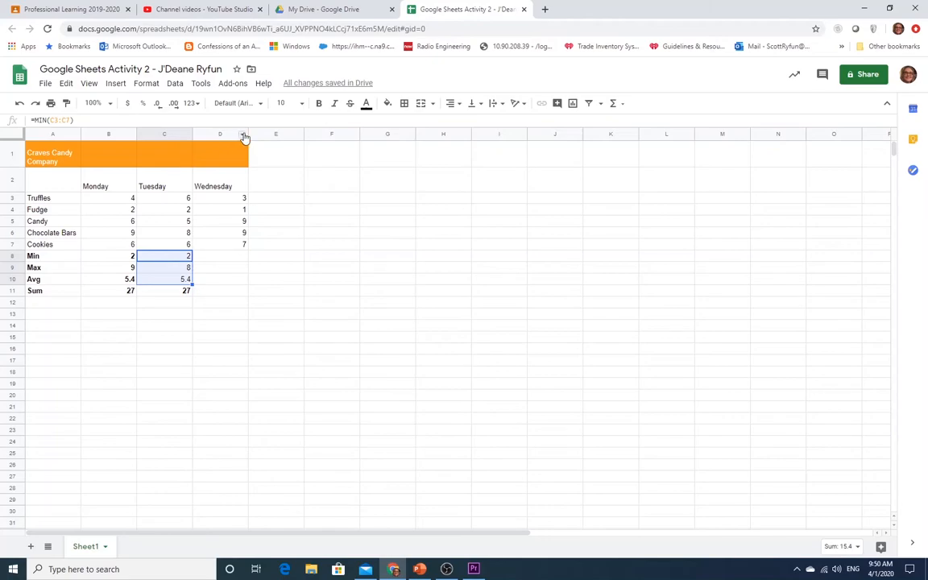
pyautogui.click(319, 104)
pyautogui.click(237, 256)
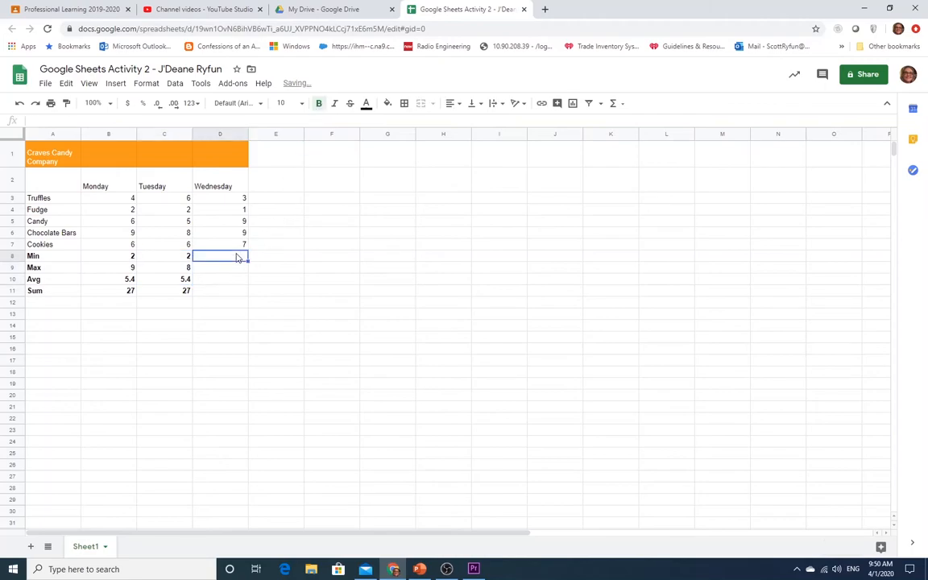
# - Insert a SUM function over the Wednesday quantities D3:D7 in cell D8 and move it to D11, in the Sum row
pyautogui.moveTo(243, 199); pyautogui.dragTo(239, 245)
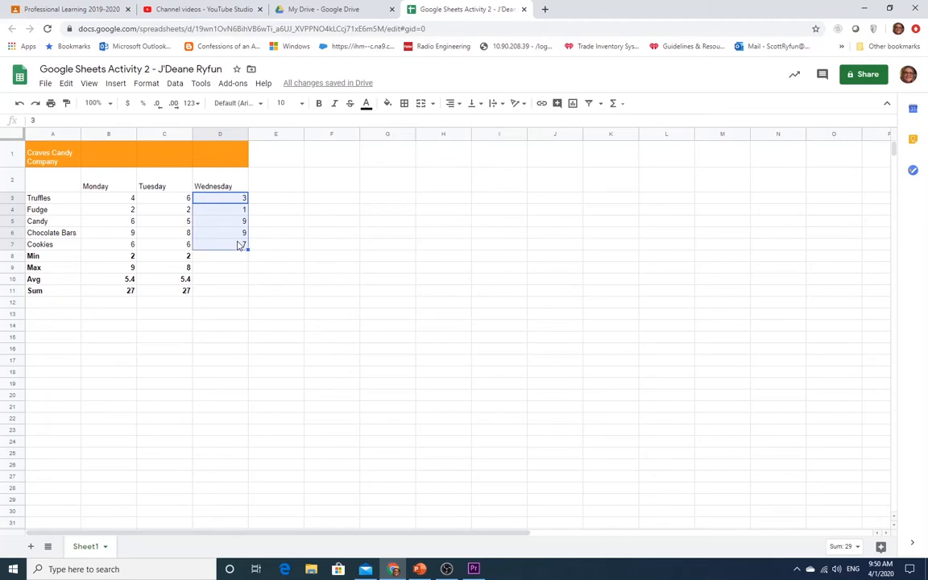
pyautogui.click(117, 84)
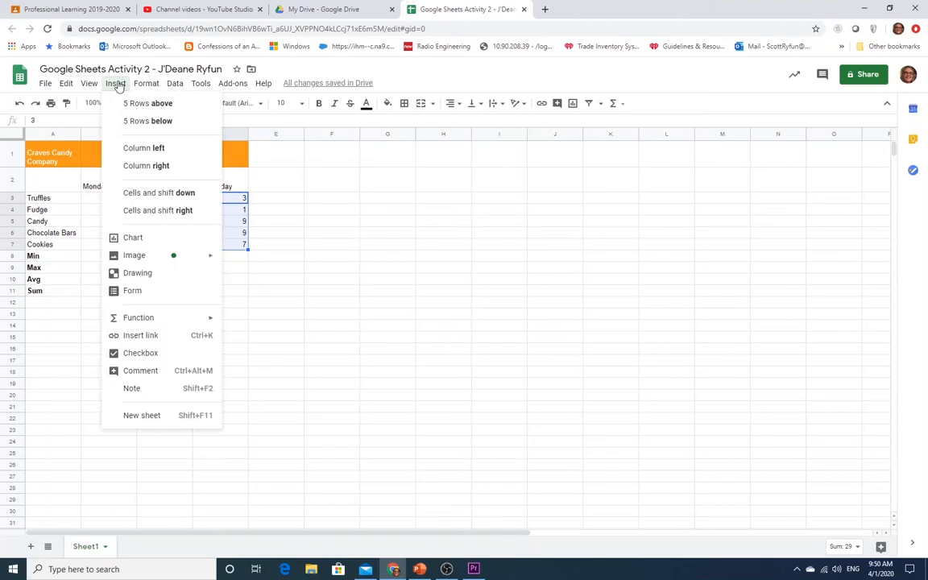
pyautogui.moveTo(175, 319)
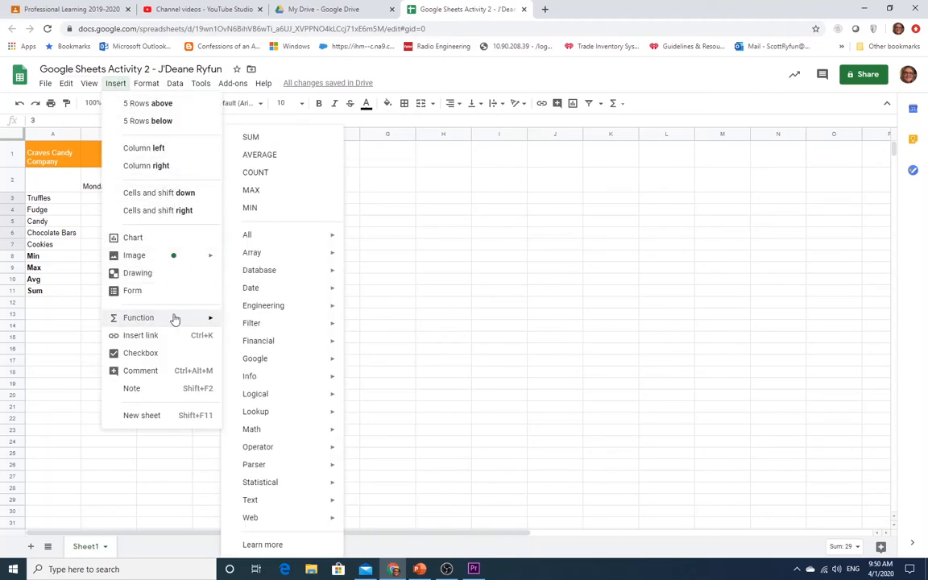
pyautogui.click(257, 141)
pyautogui.press('Return')
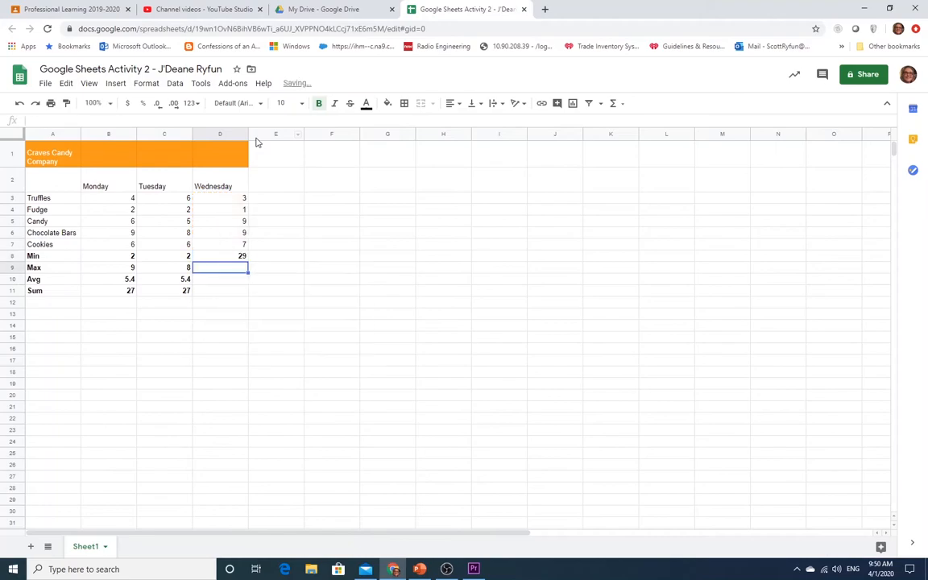
pyautogui.click(233, 256)
pyautogui.moveTo(226, 263); pyautogui.dragTo(228, 290)
# - Insert an AVERAGE function over the Wednesday quantities D3:D7 in cell D8 and move it to D10, in the Avg row
pyautogui.click(225, 256)
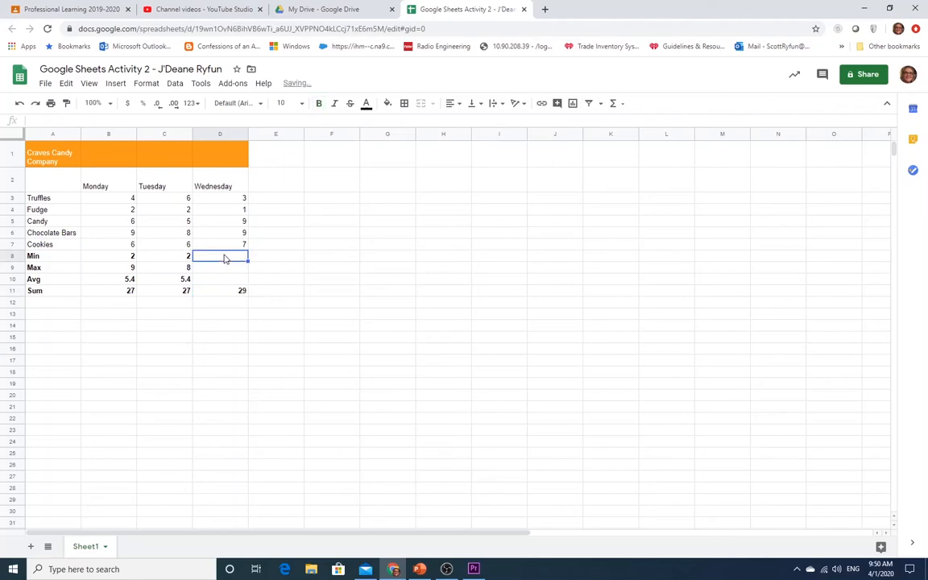
pyautogui.moveTo(232, 185); pyautogui.dragTo(232, 244)
pyautogui.click(235, 208)
pyautogui.click(232, 200)
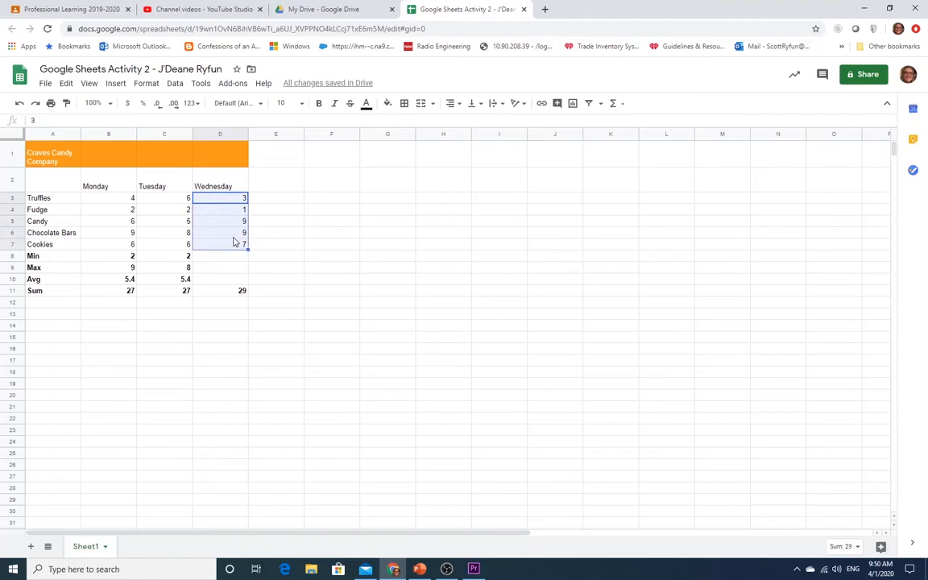
pyautogui.click(117, 83)
pyautogui.moveTo(152, 318)
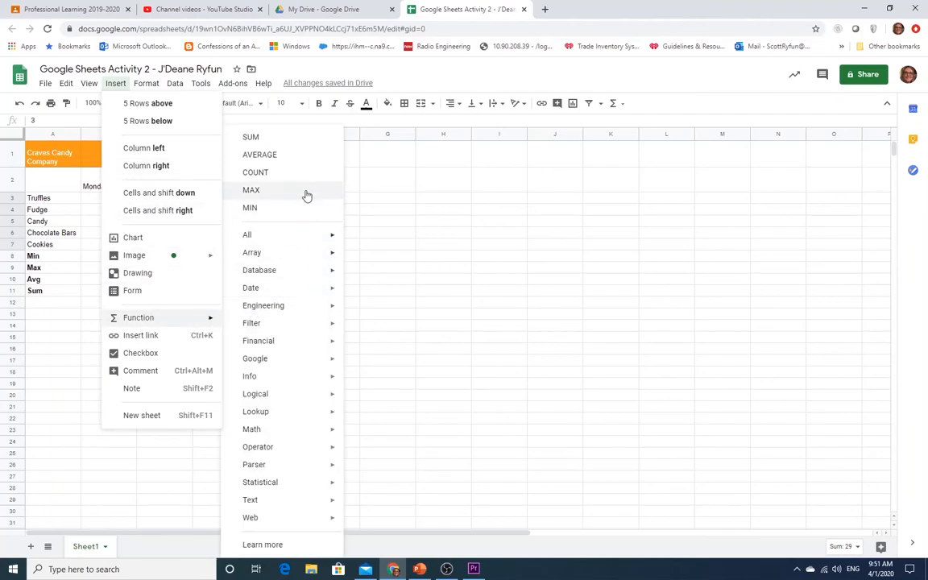
pyautogui.click(299, 156)
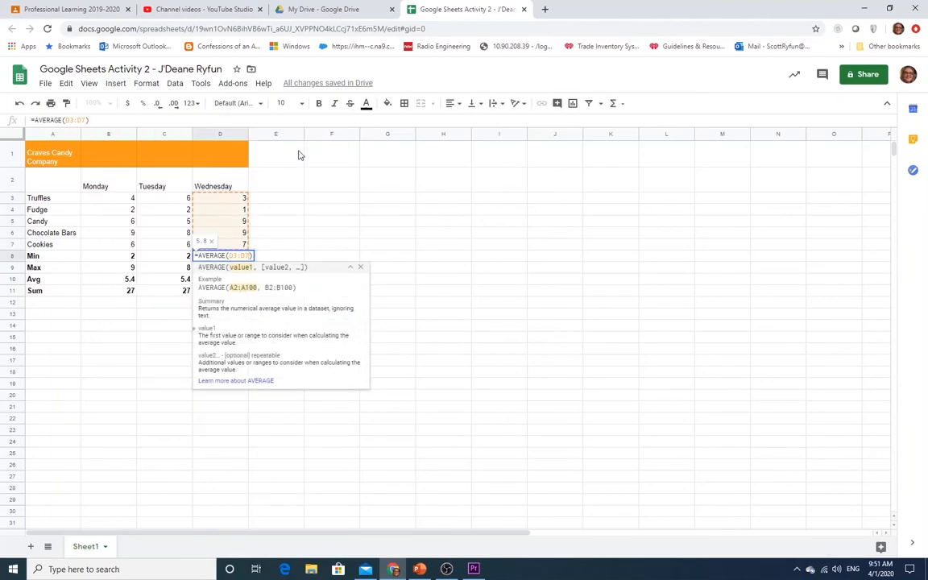
pyautogui.press('Return')
pyautogui.click(217, 258)
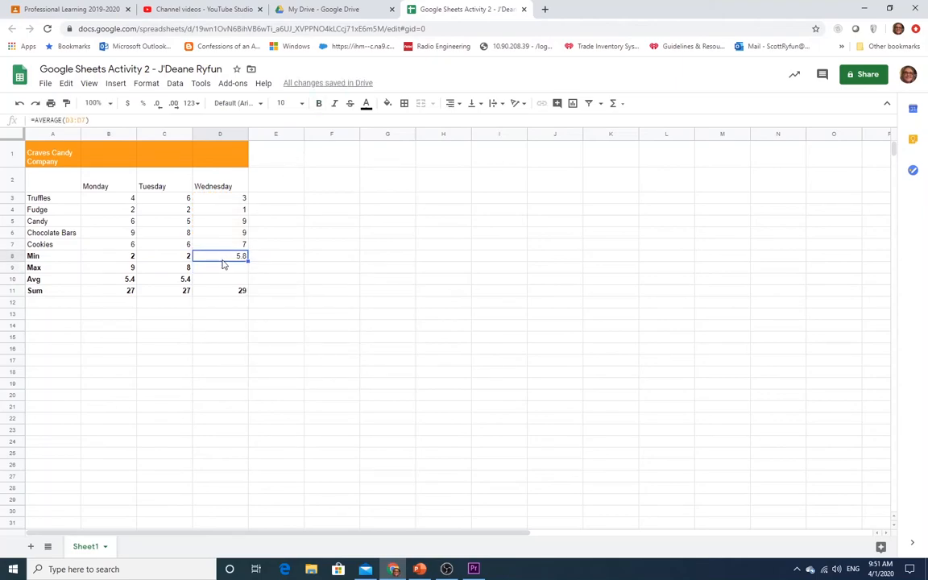
pyautogui.moveTo(223, 261); pyautogui.dragTo(225, 280)
# - Insert a MAX function over the Wednesday quantities D3:D7 in cell D8 and move it to D9, in the Max row
pyautogui.click(229, 197)
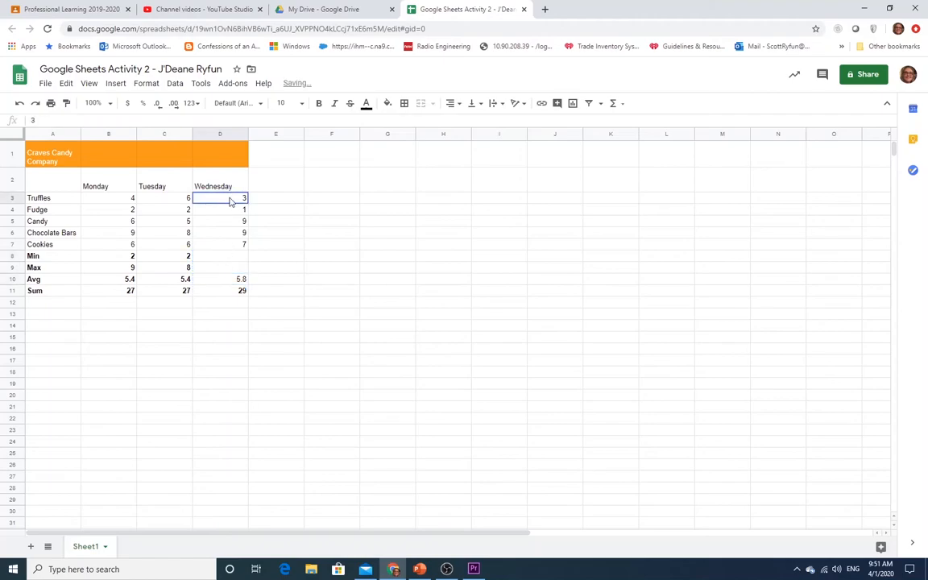
pyautogui.moveTo(228, 195); pyautogui.dragTo(232, 244)
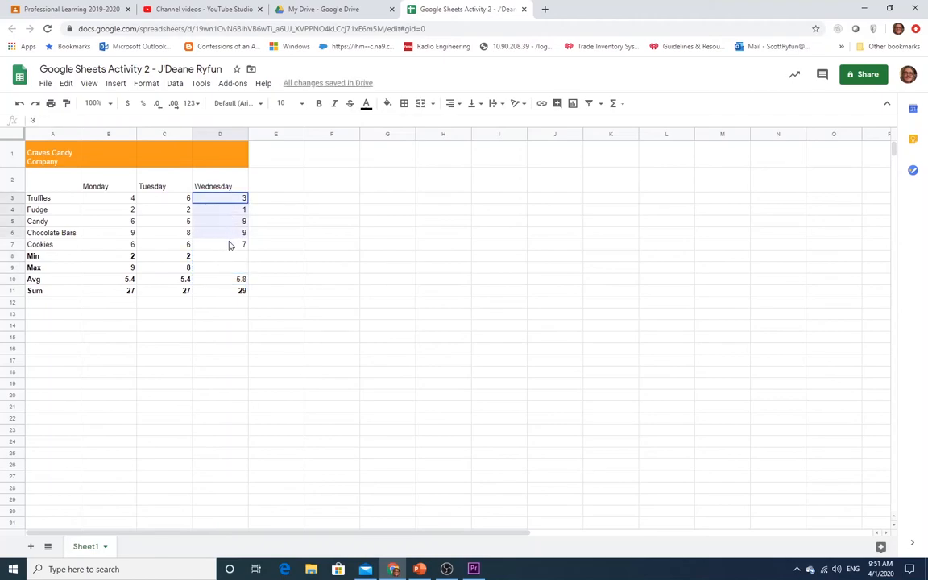
pyautogui.click(115, 85)
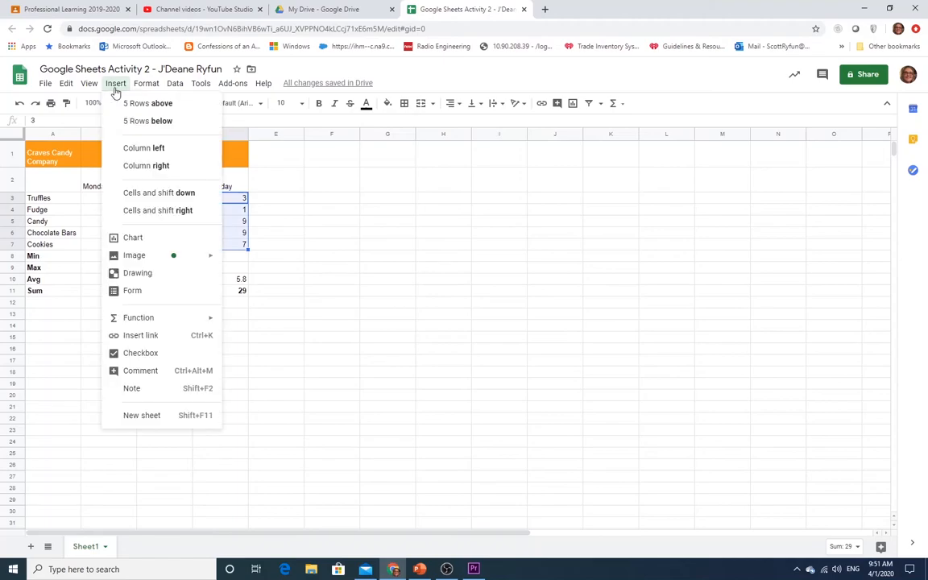
pyautogui.moveTo(181, 320)
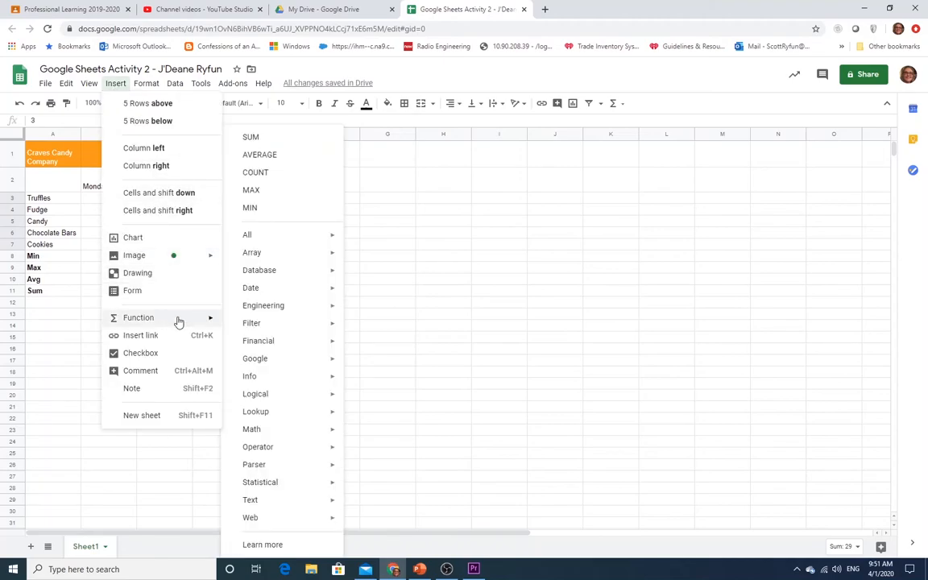
pyautogui.click(261, 196)
pyautogui.press('Return')
pyautogui.click(232, 257)
pyautogui.moveTo(232, 263); pyautogui.dragTo(233, 261)
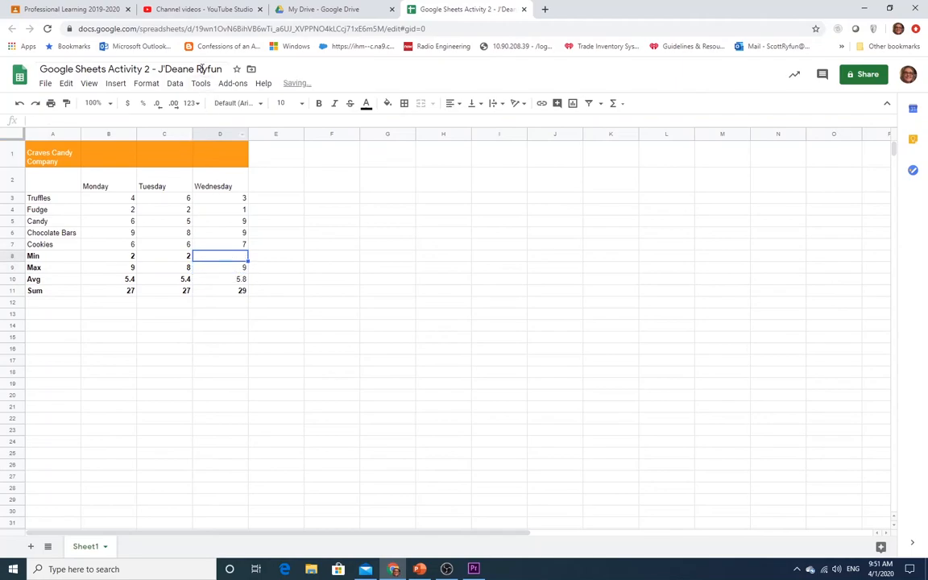
pyautogui.click(114, 85)
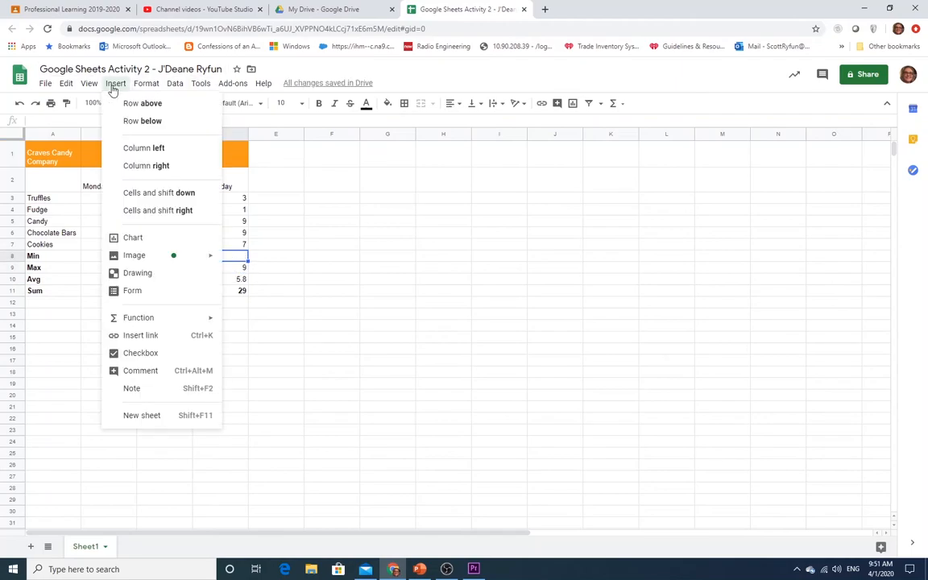
pyautogui.moveTo(149, 322)
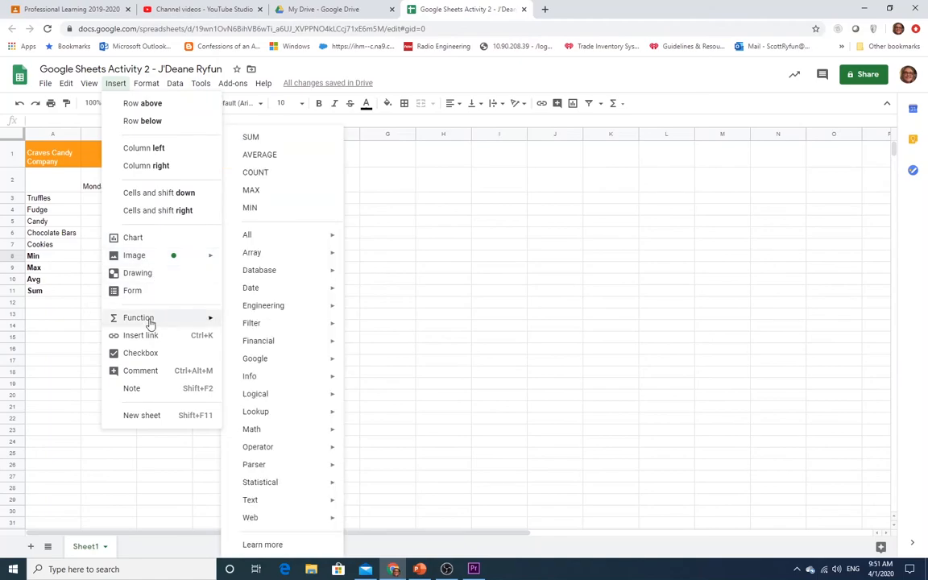
pyautogui.click(272, 208)
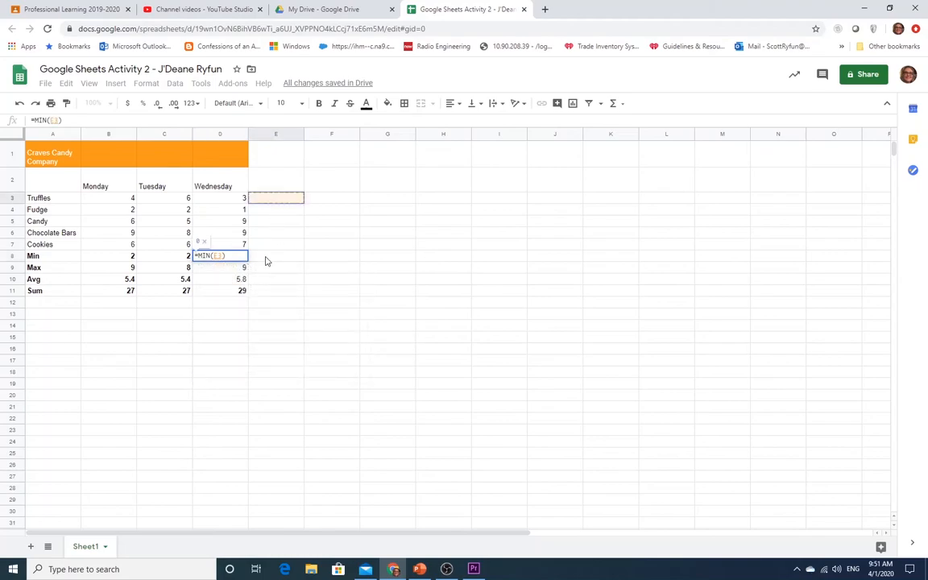
pyautogui.click(229, 244)
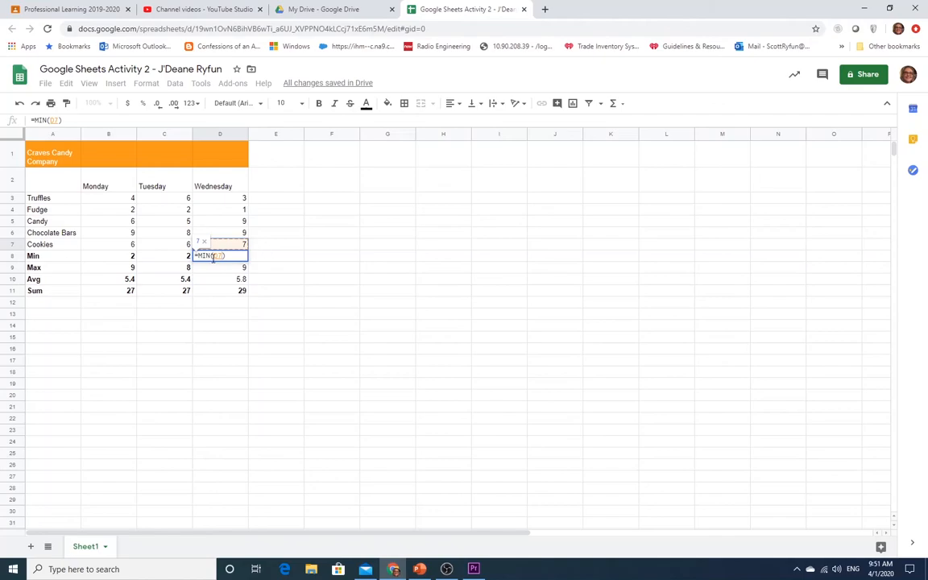
pyautogui.click(236, 255)
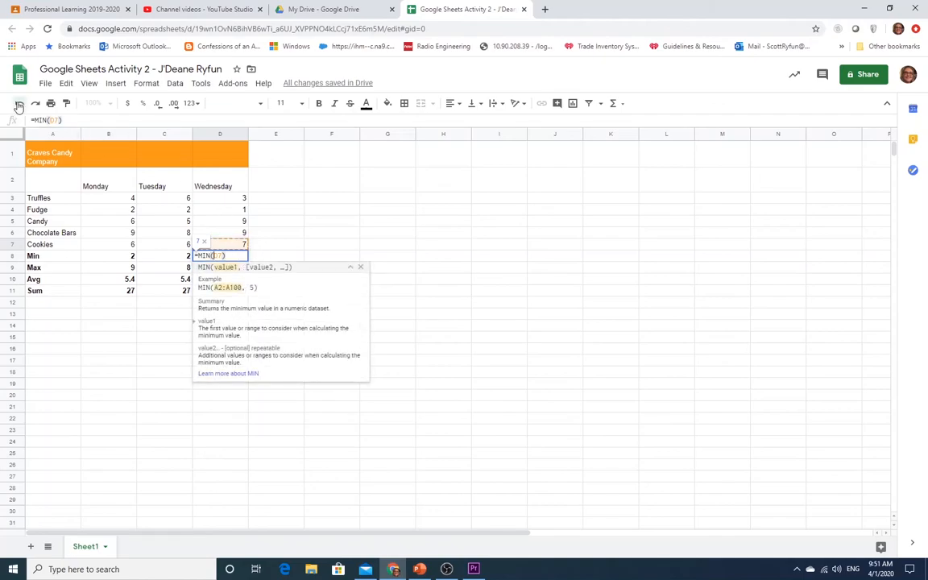
pyautogui.click(360, 267)
pyautogui.click(262, 256)
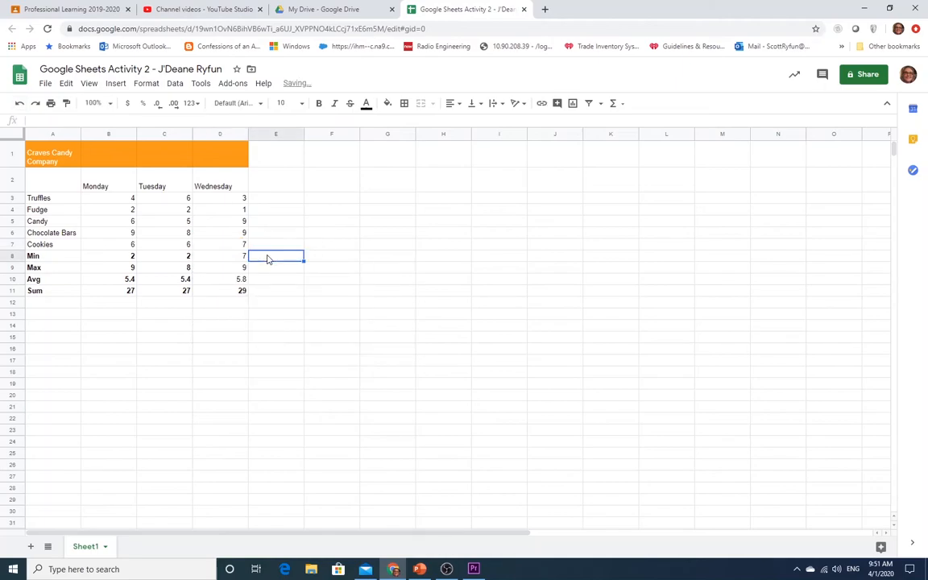
pyautogui.click(241, 258)
pyautogui.press('Delete')
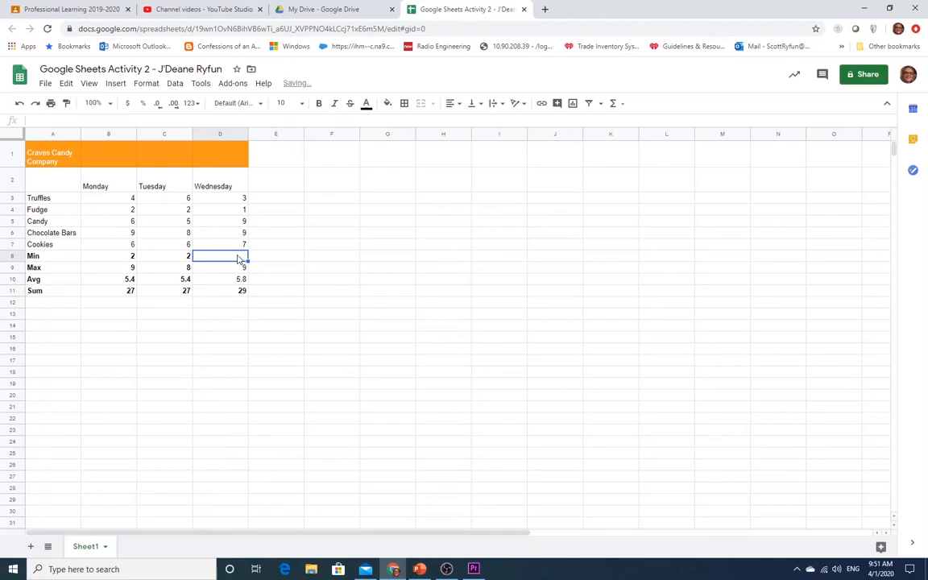
# - Insert a MIN function over the Wednesday quantities D3:D7 in cell D8, in the Min row
pyautogui.moveTo(240, 198); pyautogui.dragTo(238, 248)
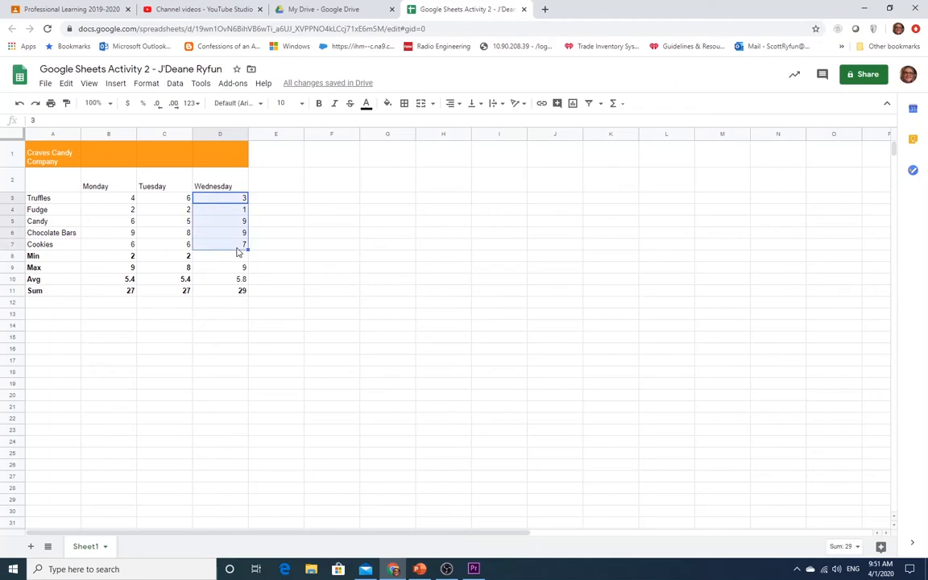
pyautogui.click(113, 83)
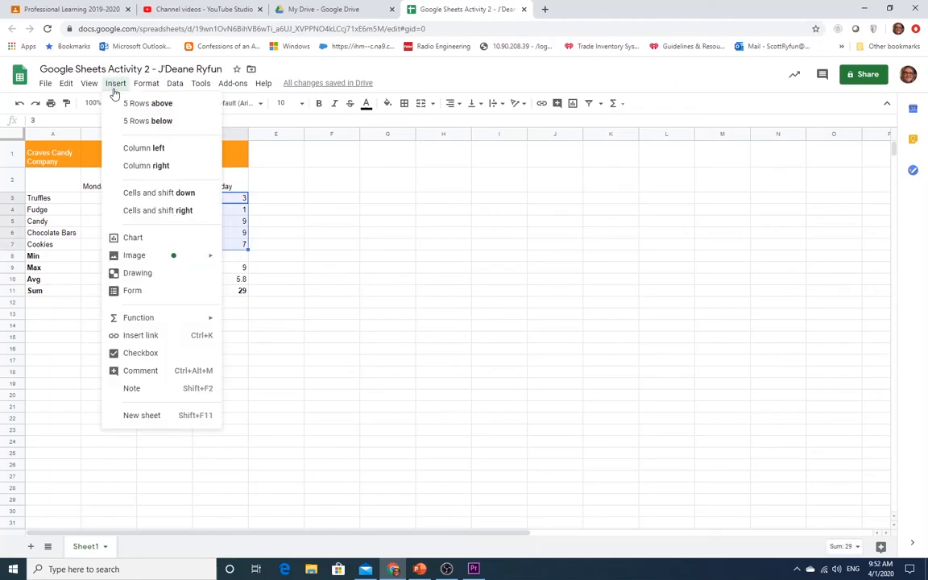
pyautogui.moveTo(167, 319)
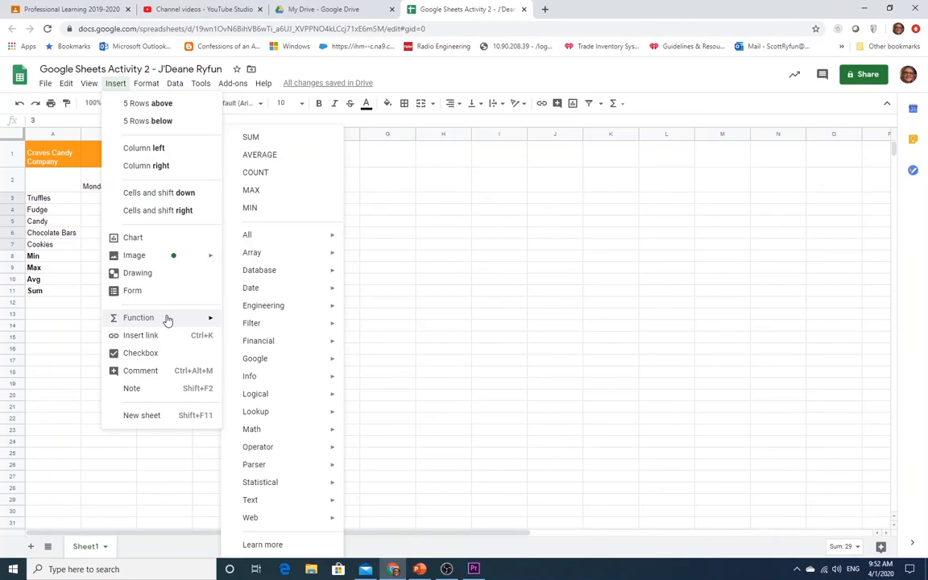
pyautogui.click(251, 211)
pyautogui.press('Return')
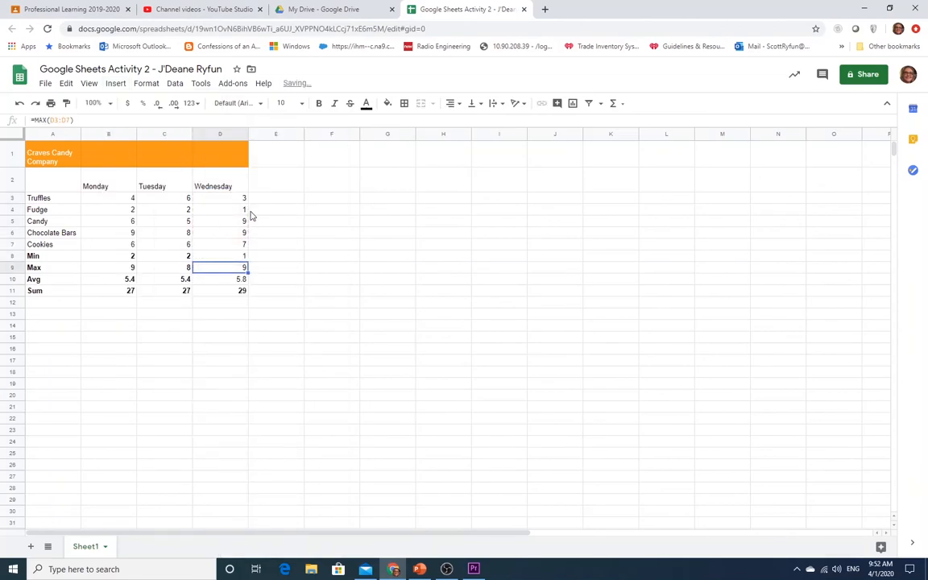
# - Make the Wednesday Min, Max and Avg cells D8:D10 bold
pyautogui.moveTo(230, 258); pyautogui.dragTo(226, 280)
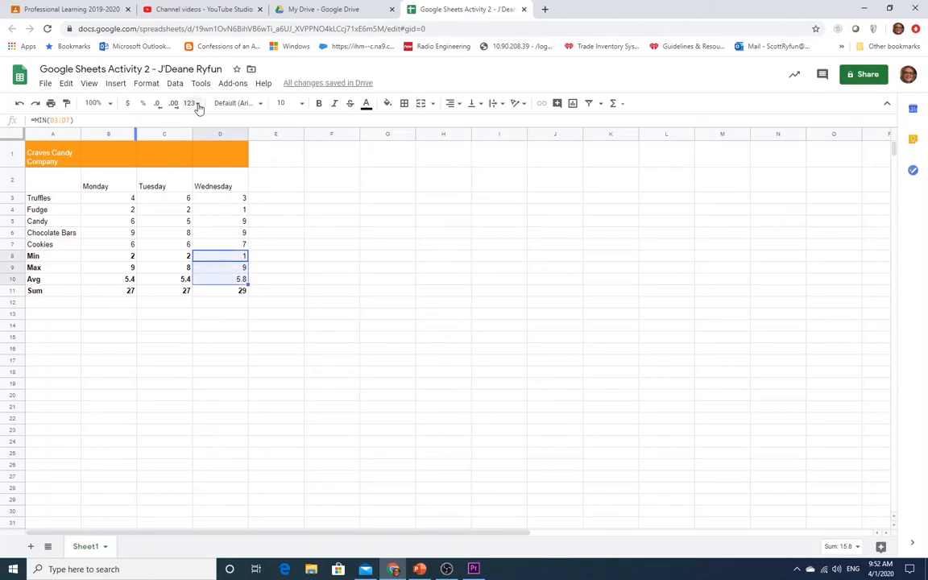
pyautogui.click(317, 106)
pyautogui.click(286, 286)
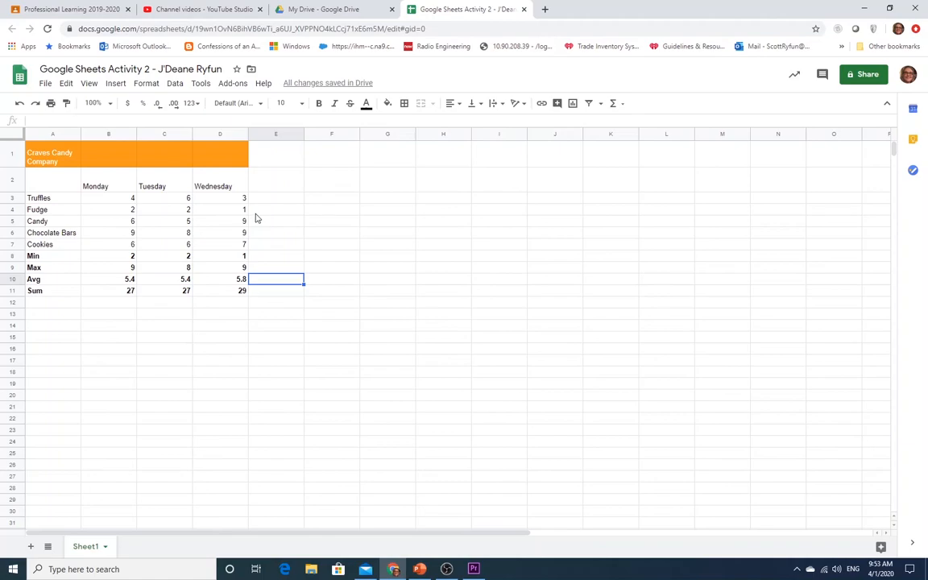
# - Add the suggested contact as a recipient for sharing the spreadsheet, cancel the invitation without sending it and close the sharing dialog
pyautogui.click(876, 76)
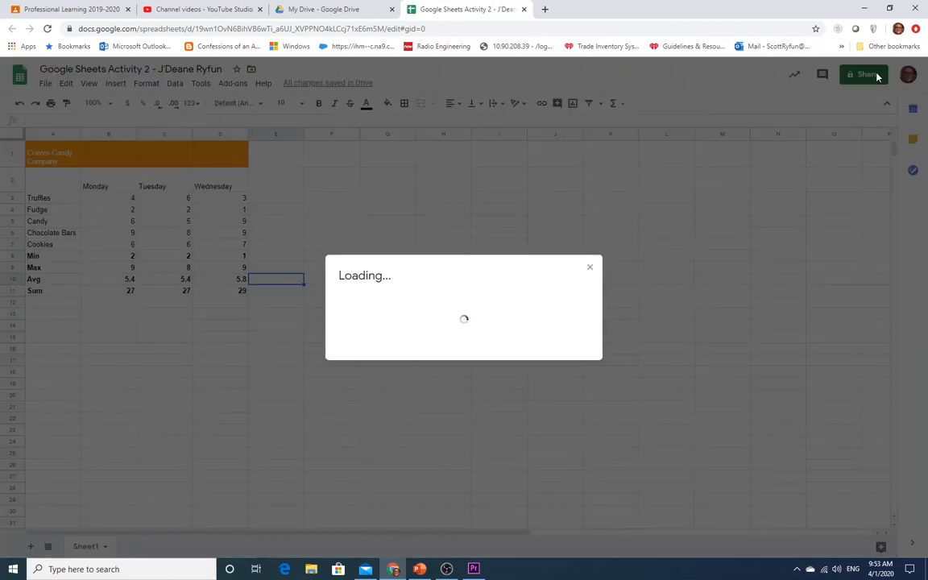
pyautogui.write('ryfun')
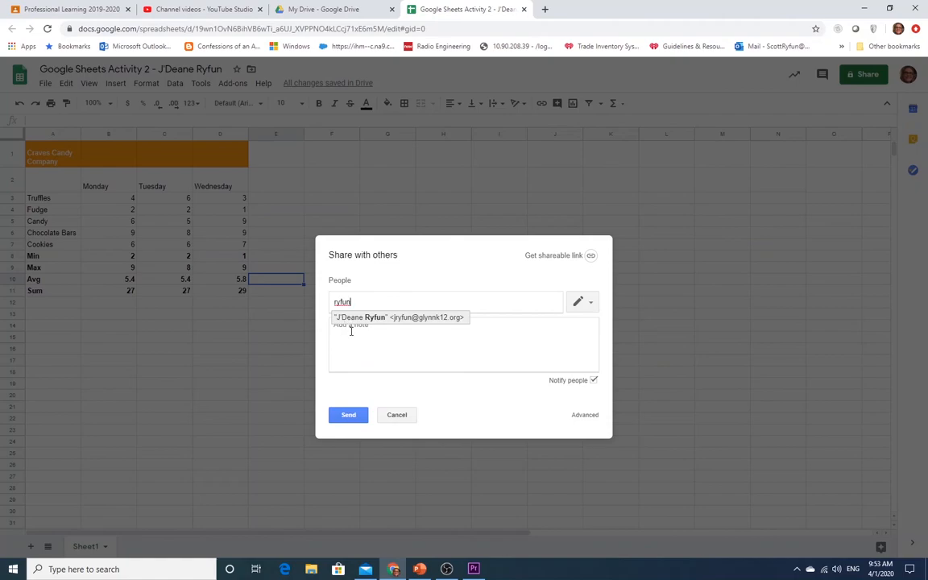
pyautogui.click(360, 318)
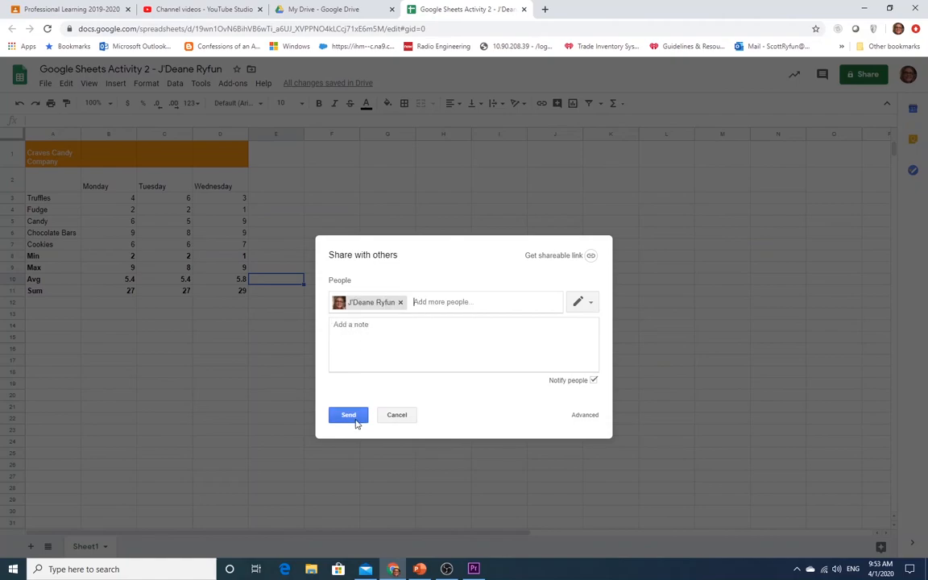
pyautogui.click(403, 418)
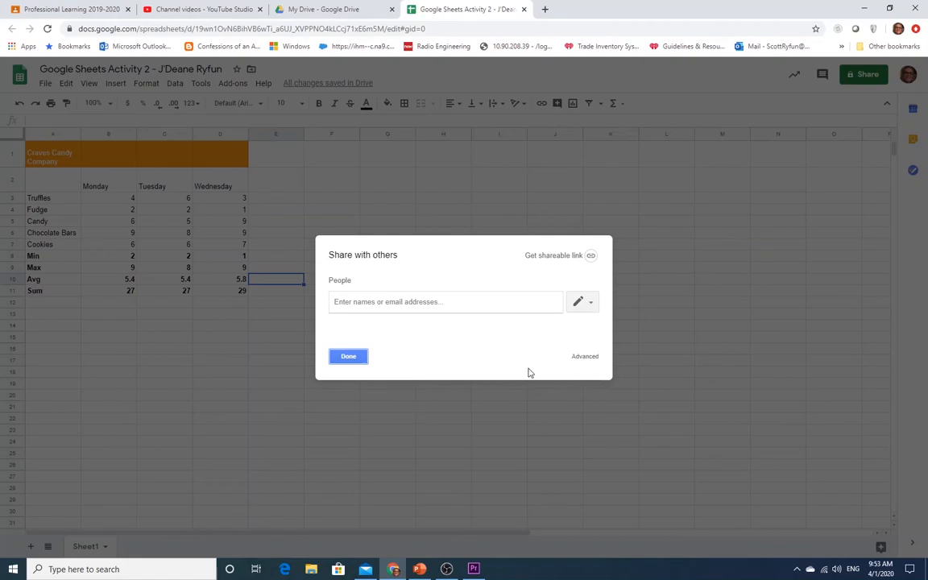
pyautogui.click(355, 359)
pyautogui.doubleClick(355, 353)
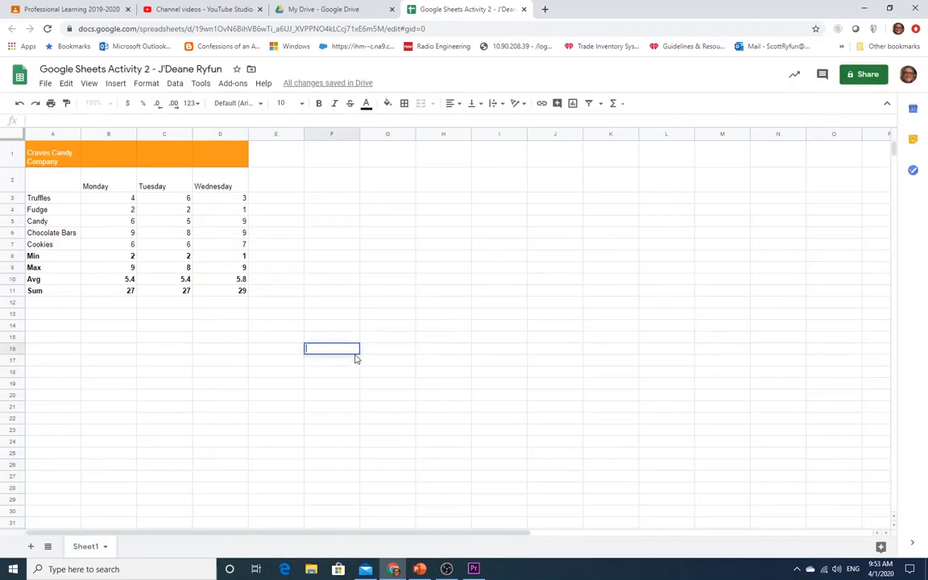